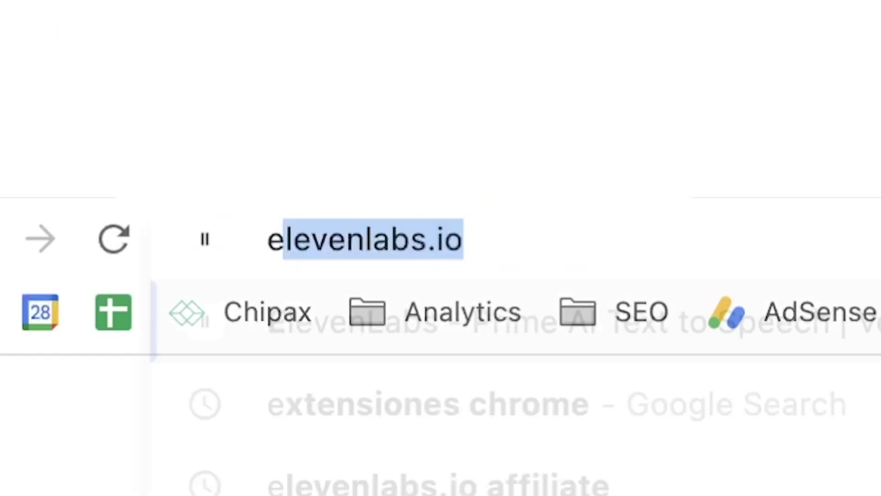
type("ele")
- Load beta.elevenlabs.io and scroll through its use-case sections
key("Return")
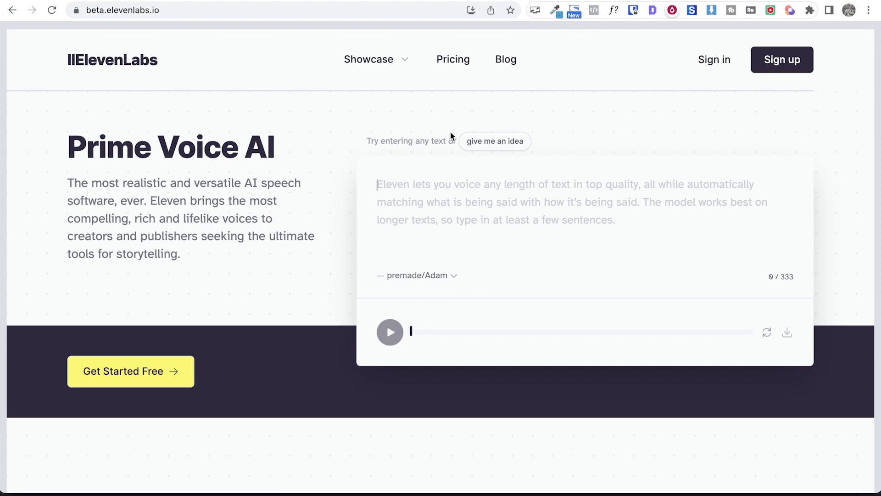
scroll(254, 373, "down", 3)
scroll(253, 374, "down", 3)
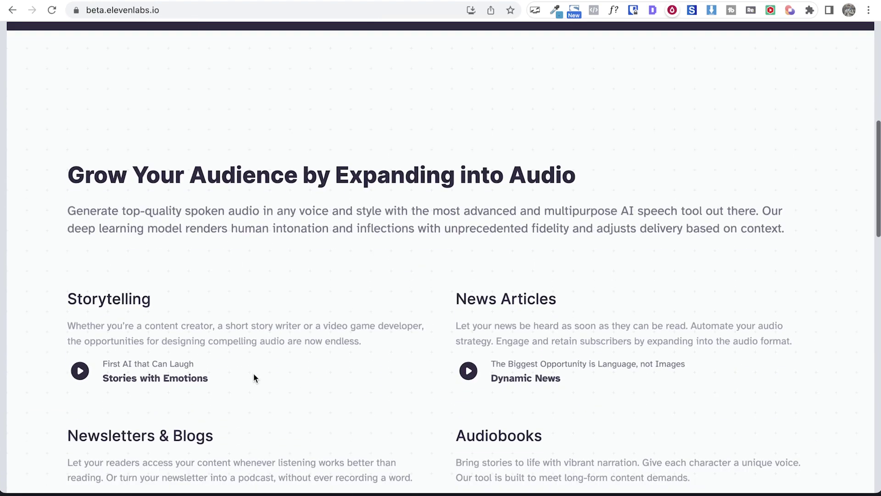
scroll(253, 374, "down", 2)
scroll(253, 375, "up", 1)
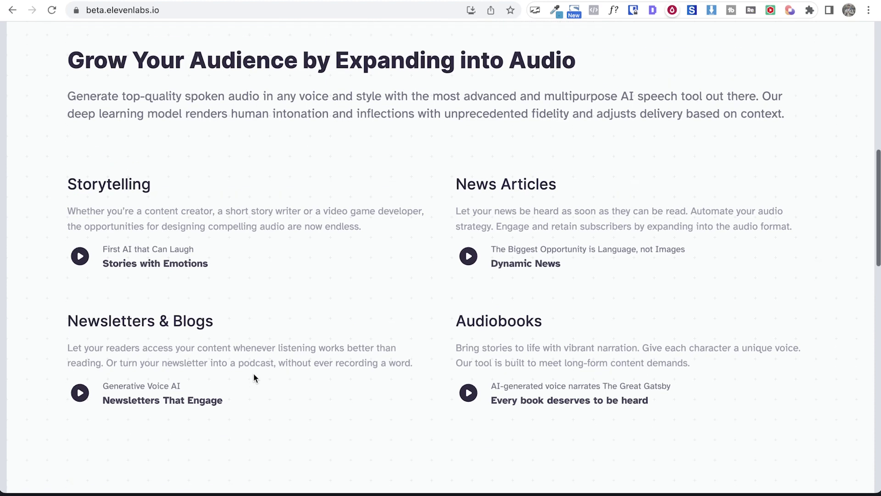
scroll(254, 375, "up", 5)
scroll(254, 375, "up", 2)
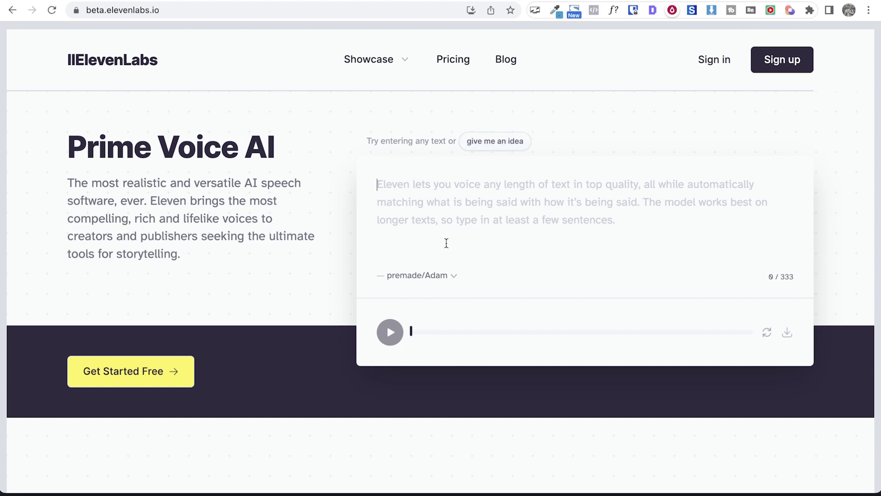
- Browse the premade voices and fill the demo with a suggested sentence, keeping premade/Adam
left_click(429, 275)
scroll(416, 291, "down", 2)
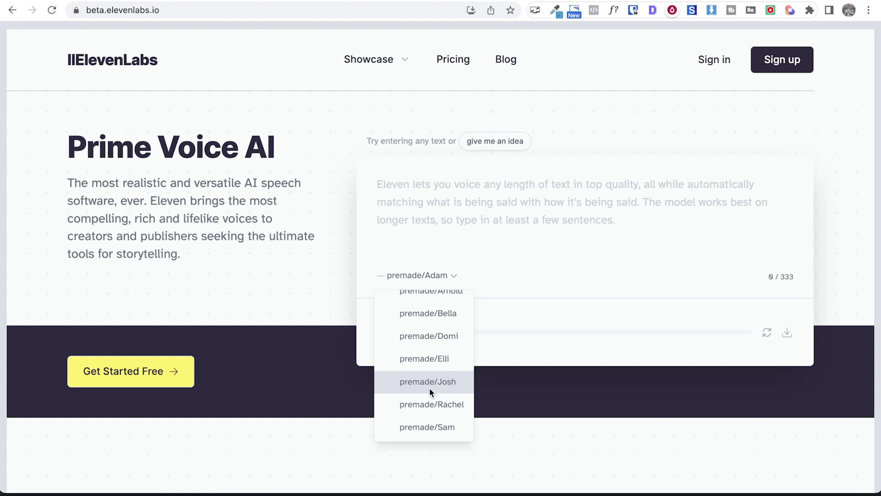
left_click(585, 250)
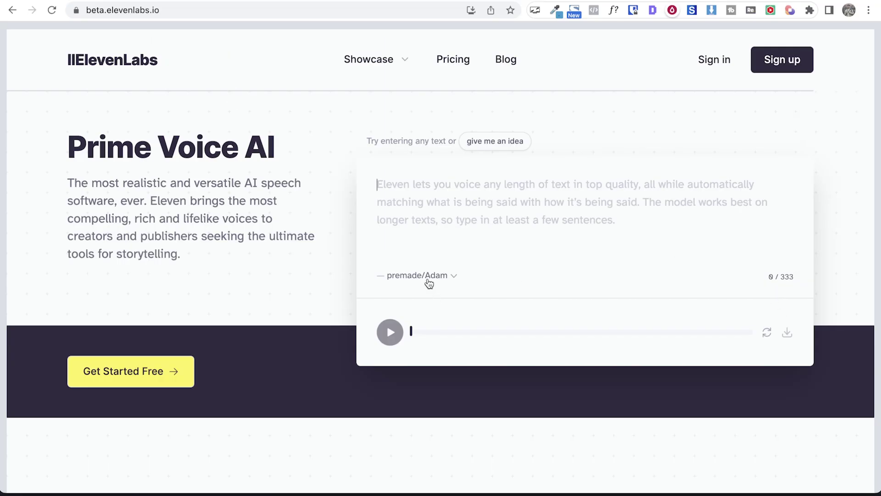
left_click(510, 149)
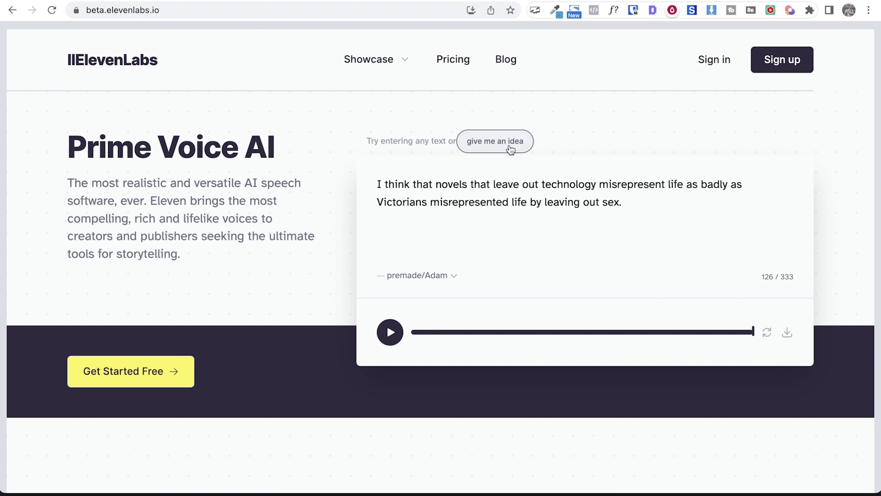
left_click(436, 283)
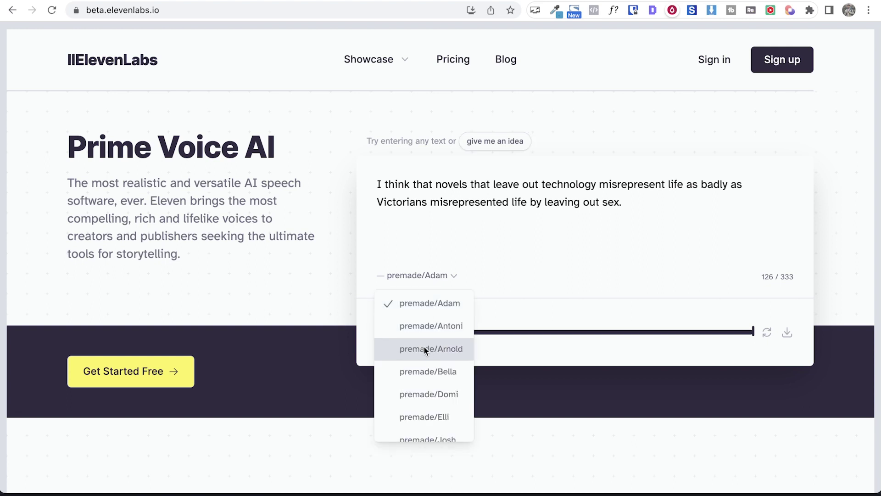
scroll(428, 410, "down", 2)
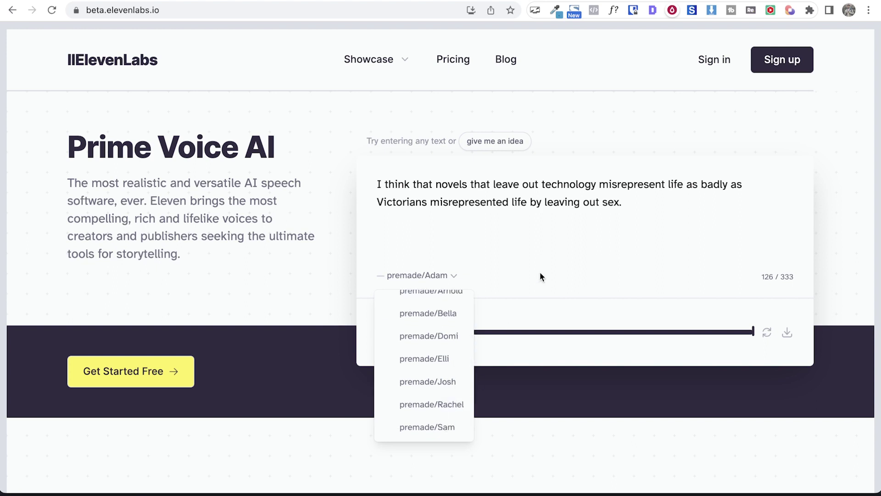
left_click(567, 230)
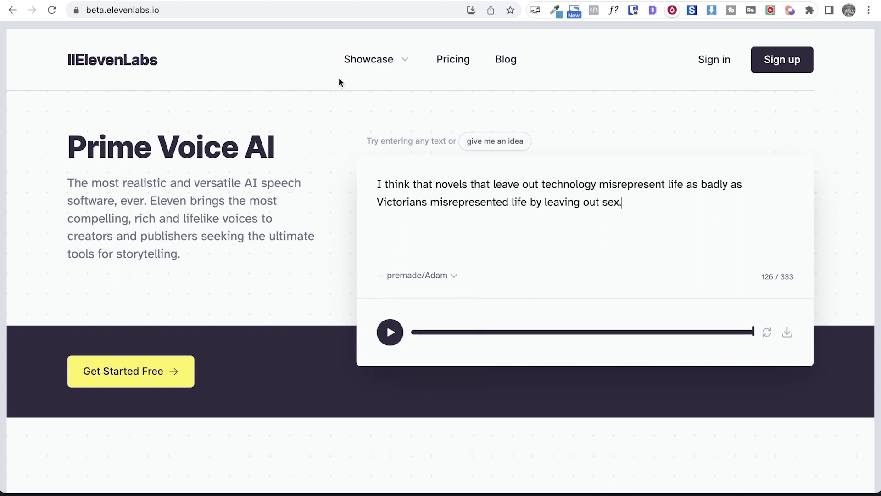
- Compare the Free, Starter and Creator pricing plans, then log into the account
left_click(444, 66)
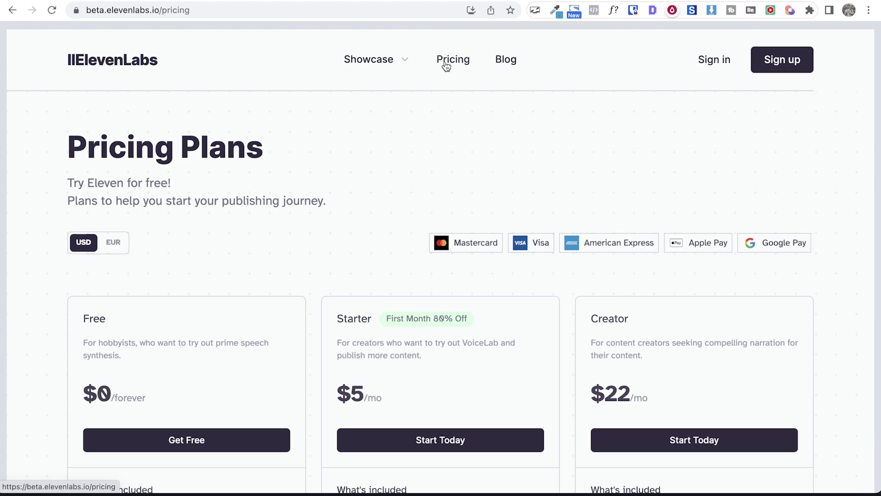
scroll(301, 182, "down", 1)
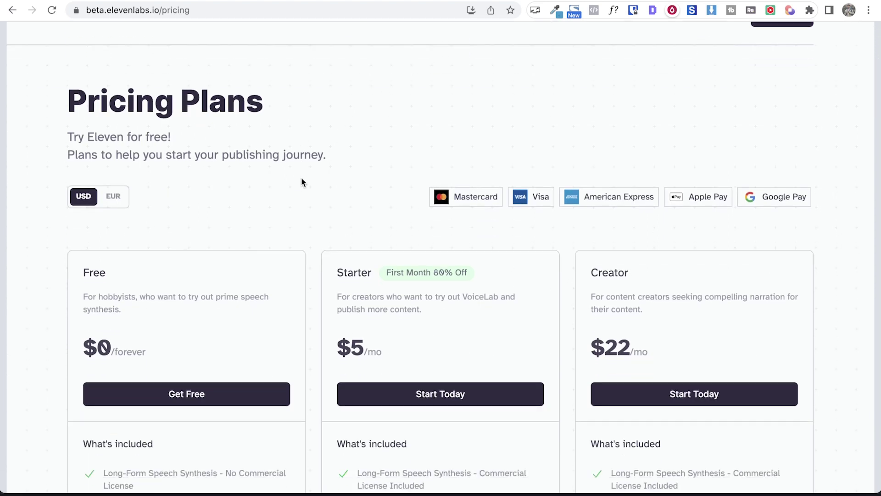
scroll(301, 182, "down", 1)
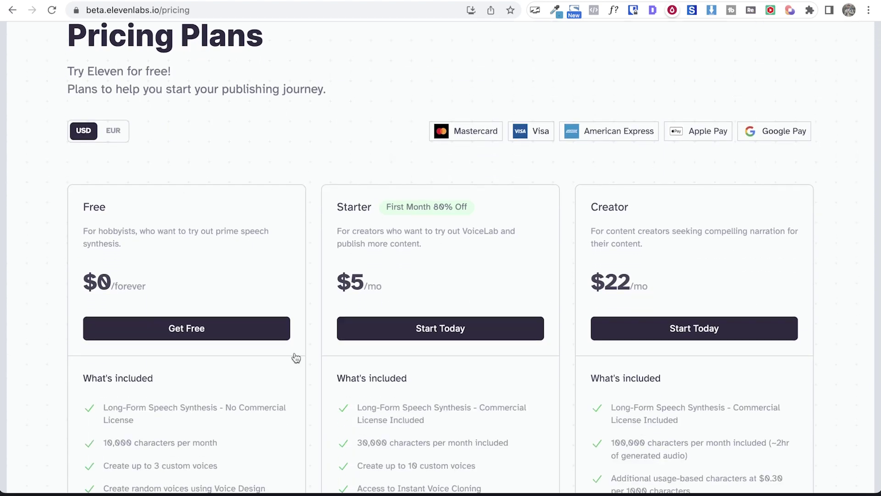
scroll(296, 358, "down", 1)
scroll(295, 357, "down", 1)
scroll(295, 357, "down", 1)
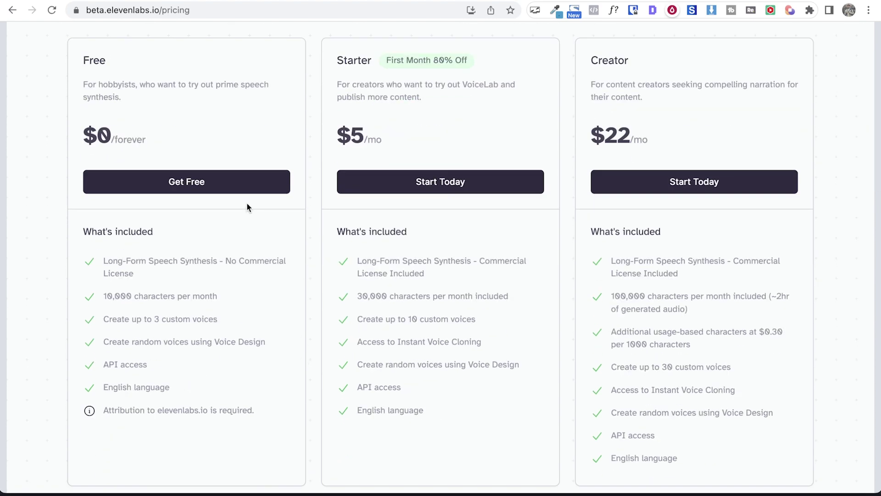
scroll(227, 290, "up", 5)
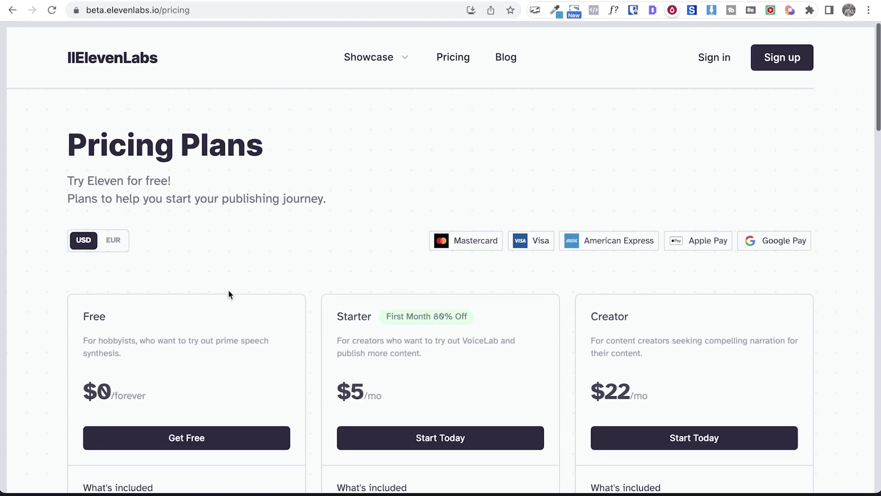
scroll(228, 294, "down", 2)
scroll(232, 399, "down", 1)
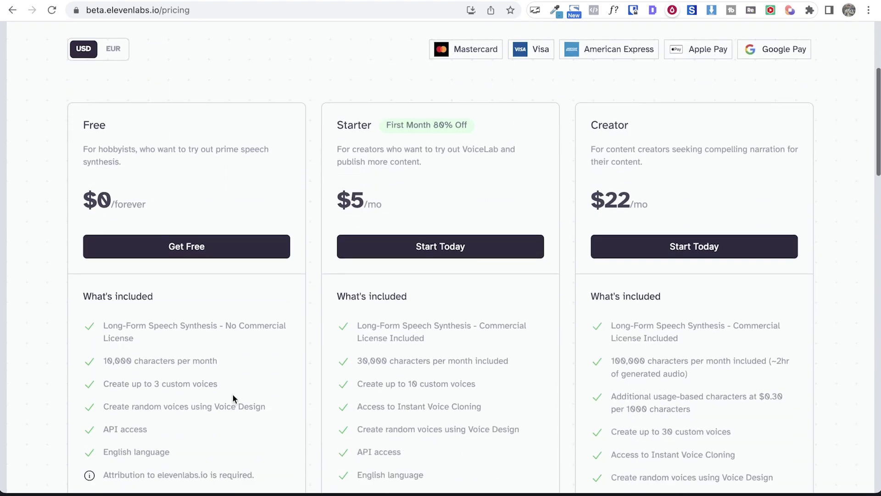
left_click_drag(108, 361, 173, 361)
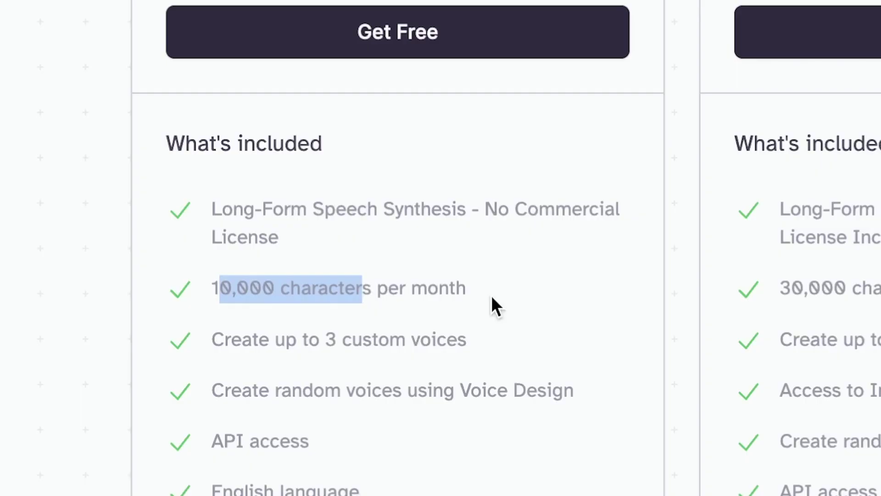
left_click(499, 304)
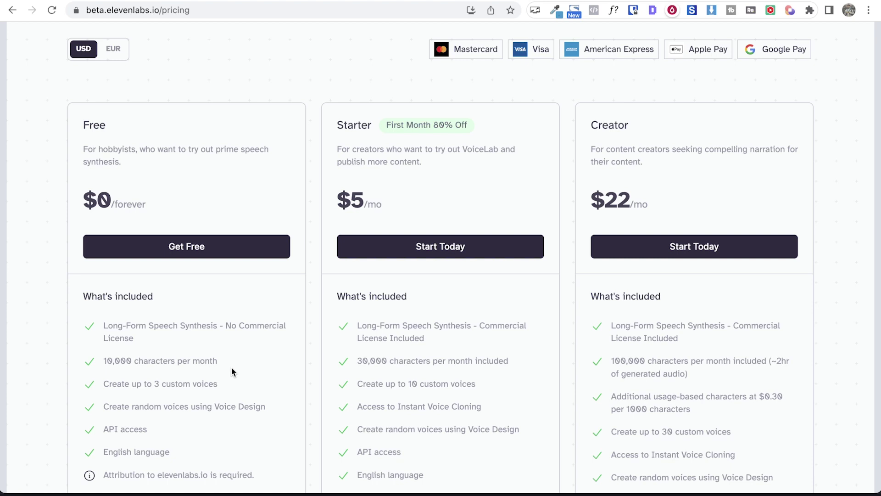
scroll(198, 383, "down", 1)
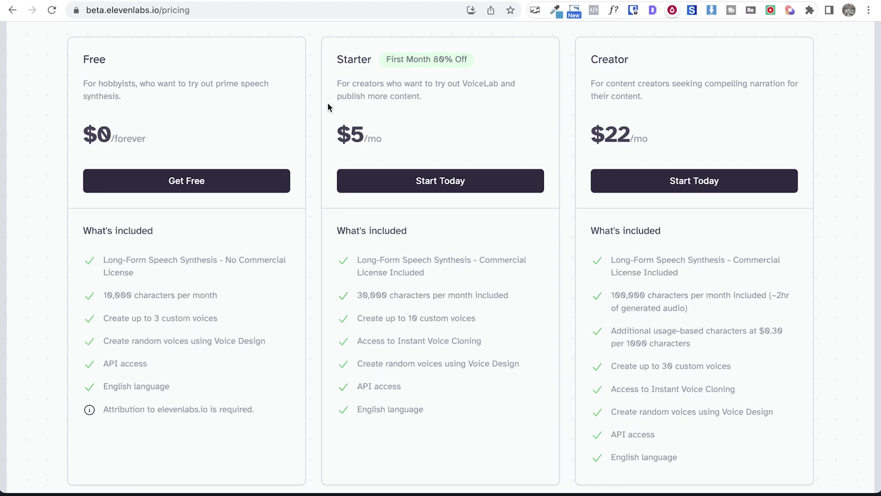
scroll(327, 102, "up", 1)
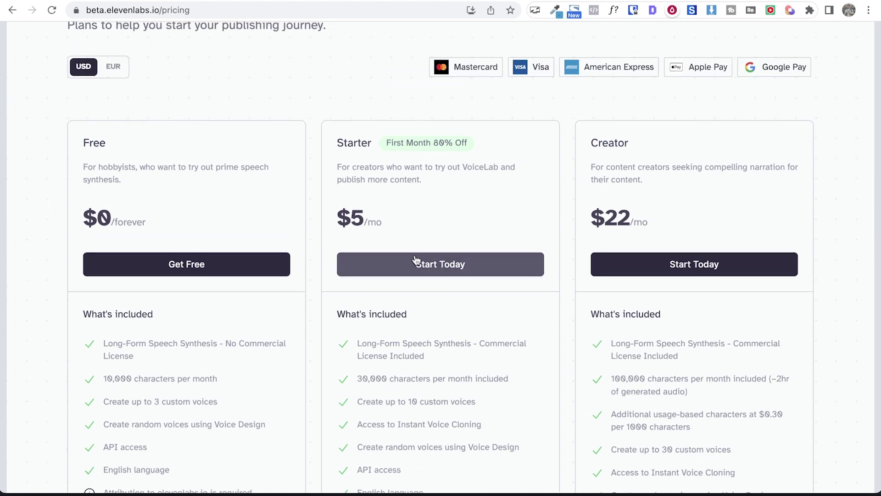
scroll(415, 262, "down", 1)
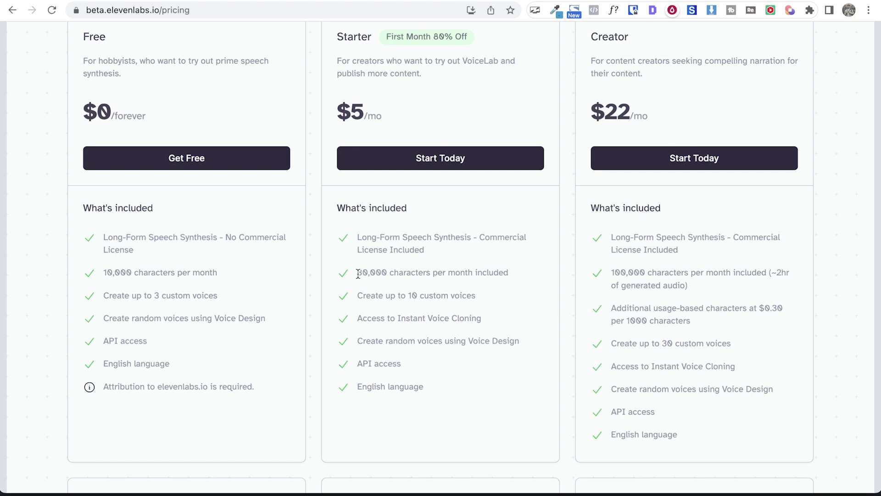
scroll(452, 89, "up", 1)
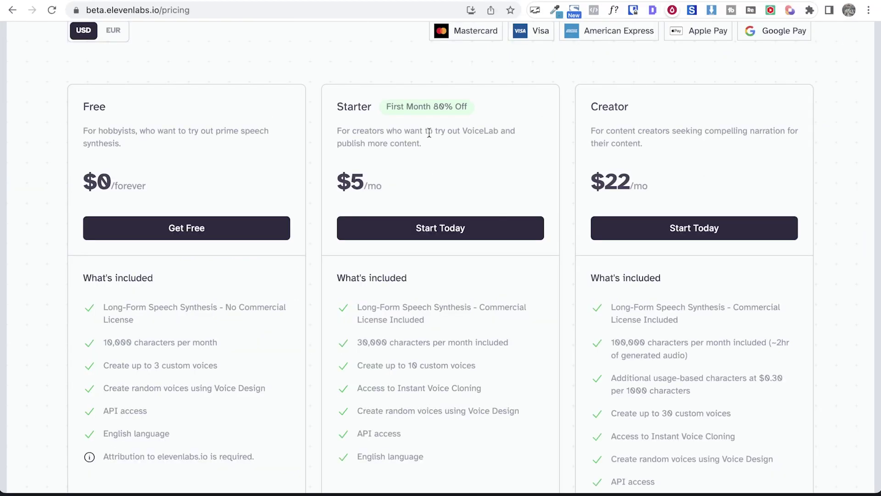
scroll(497, 242, "up", 2)
scroll(496, 242, "up", 2)
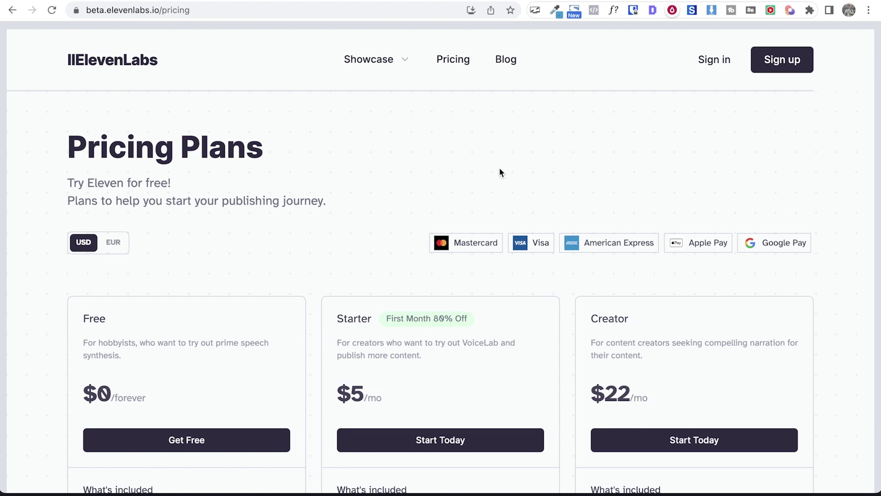
left_click(713, 62)
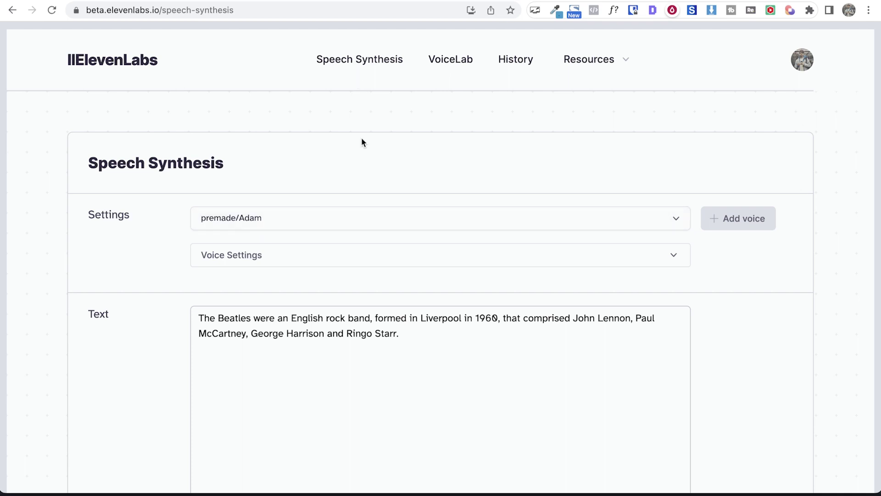
- Switch the voice to premade/Antoni and expand its Stability and Clarity settings
left_click(449, 227)
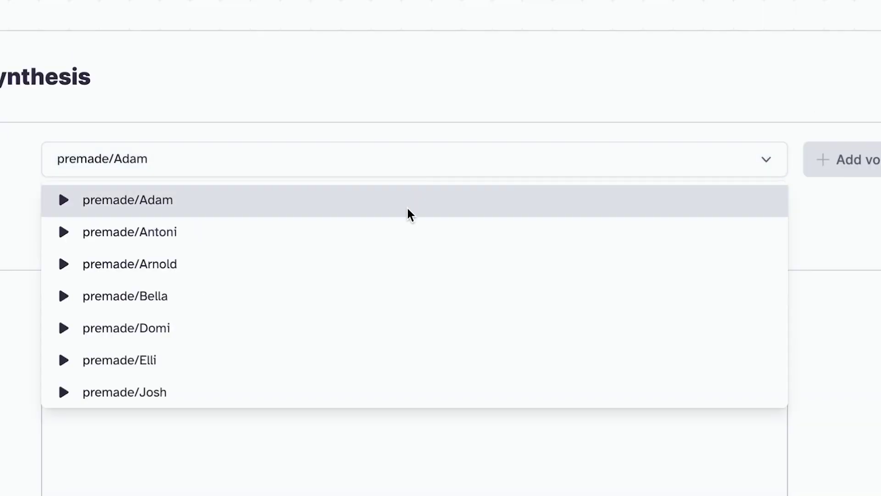
scroll(436, 255, "down", 2)
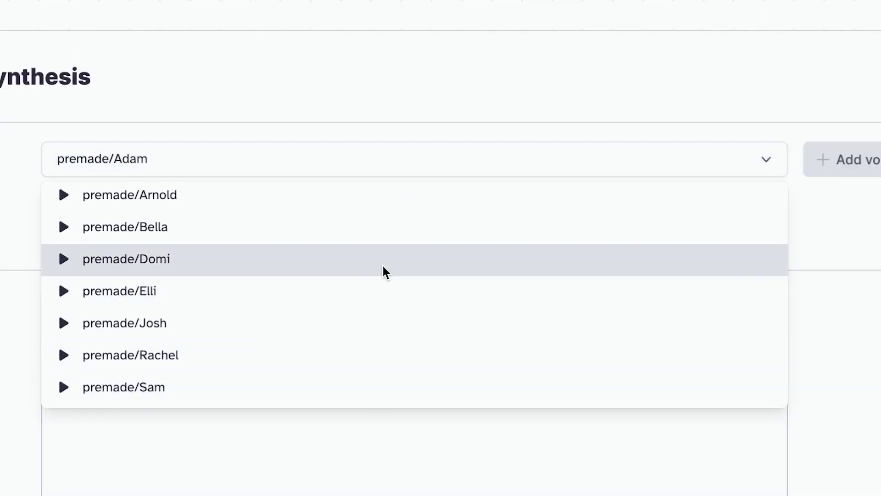
scroll(383, 271, "up", 2)
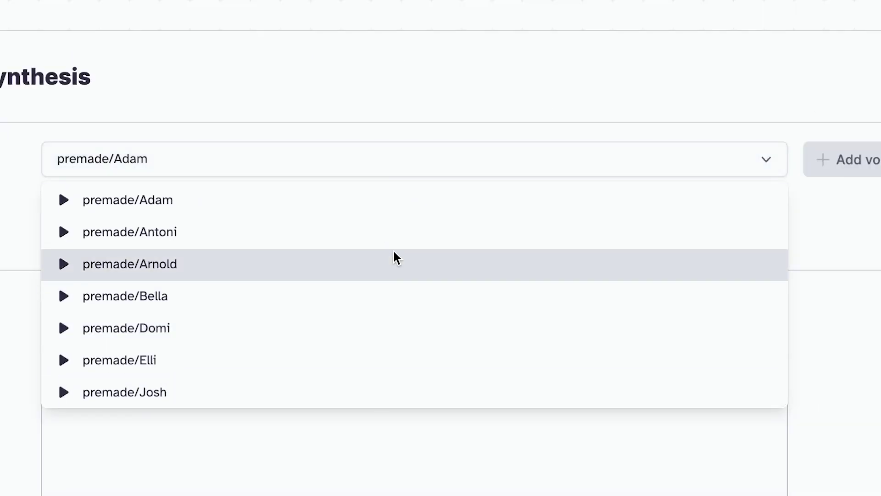
left_click(268, 85)
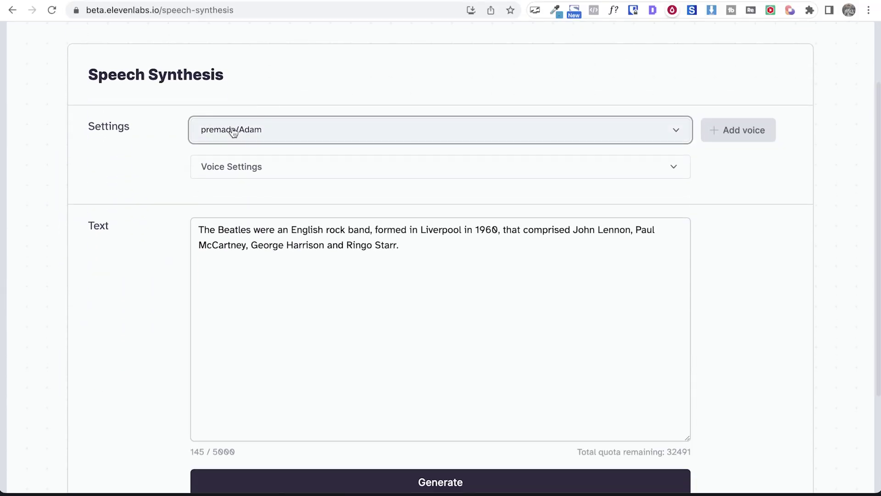
left_click(232, 131)
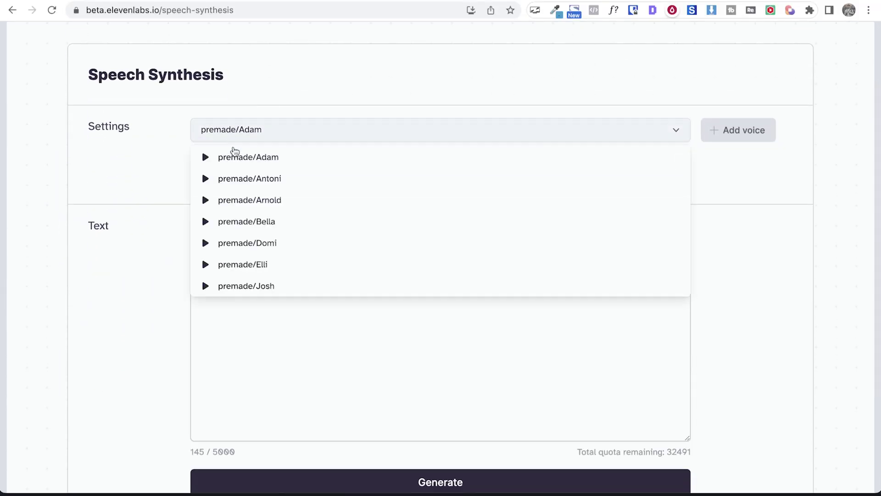
left_click(235, 180)
left_click(296, 167)
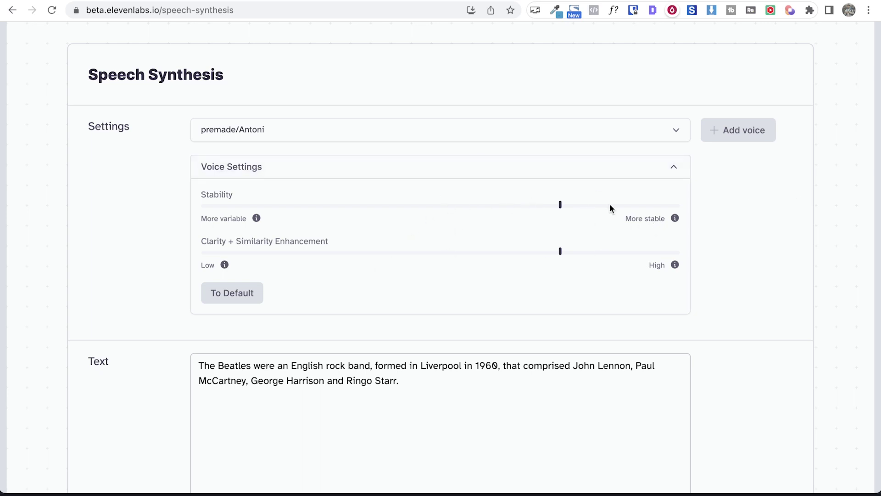
- Collapse the Voice Settings panel, leaving premade/Antoni and the 145-character Beatles text
left_click(668, 172)
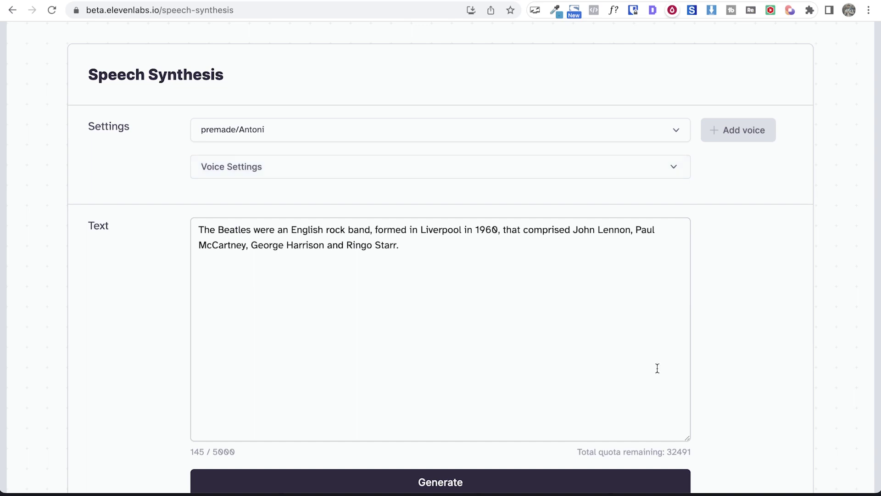
scroll(657, 368, "down", 2)
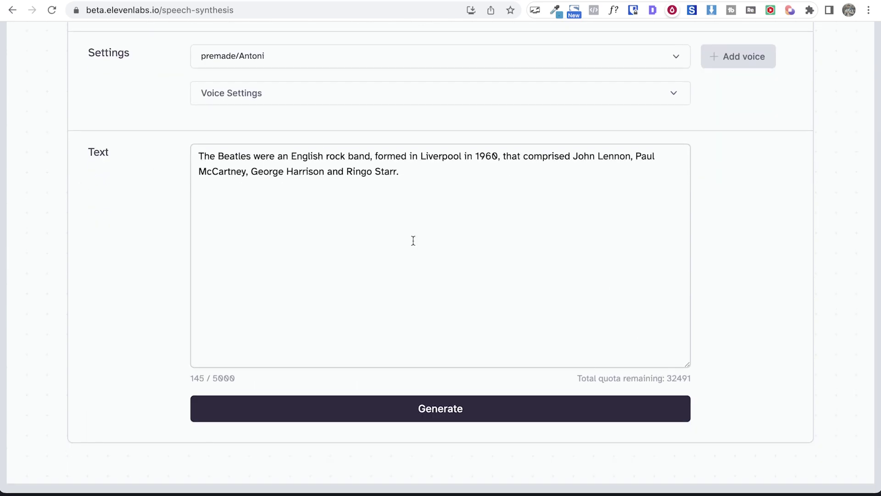
- Generate the Beatles speech, then regenerate it with the premade/Bella voice
left_click(422, 421)
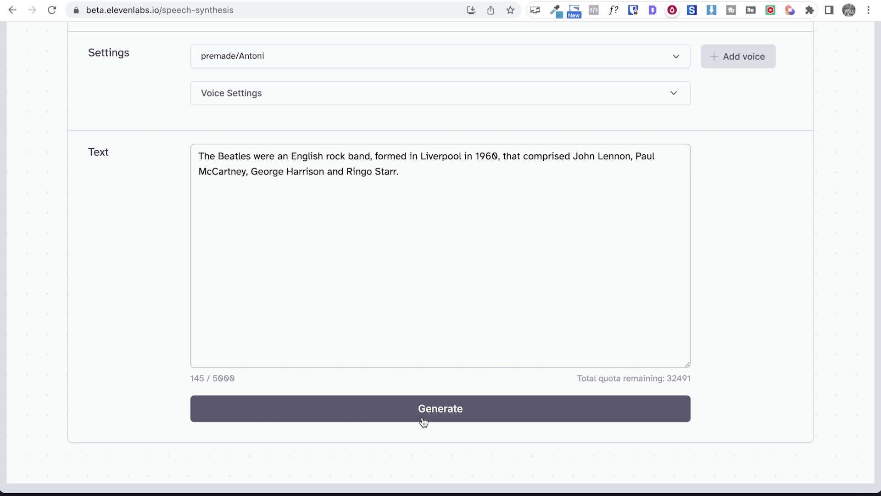
scroll(630, 336, "up", 3)
scroll(631, 336, "down", 2)
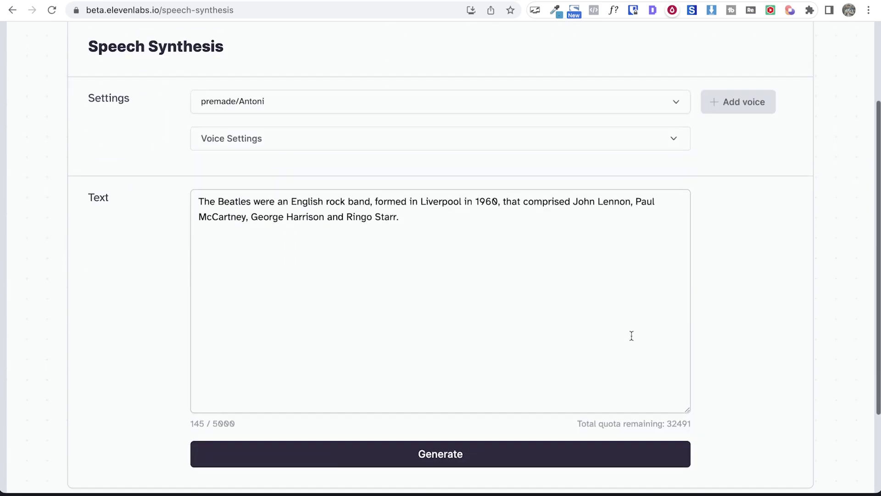
scroll(631, 334, "down", 2)
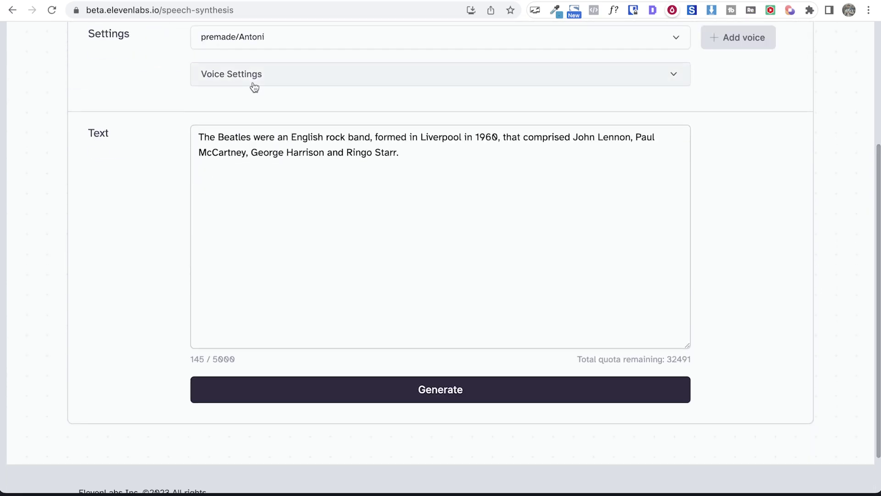
left_click(245, 37)
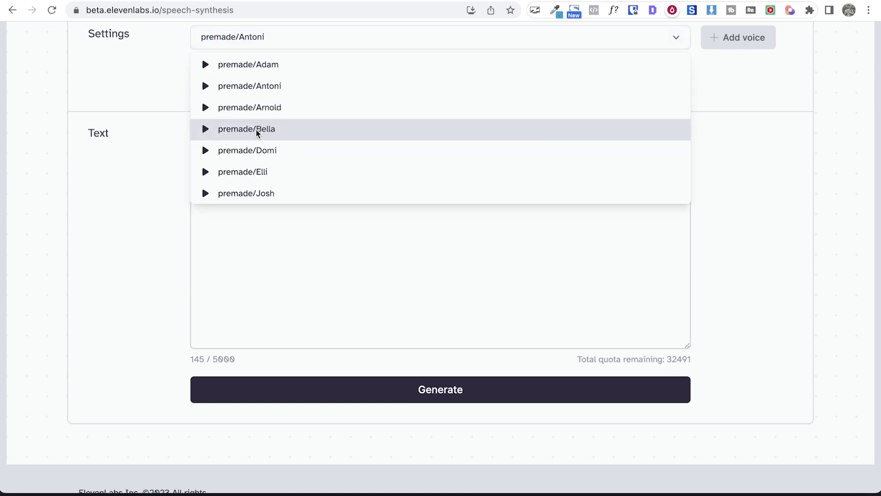
left_click(296, 131)
scroll(344, 178, "down", 1)
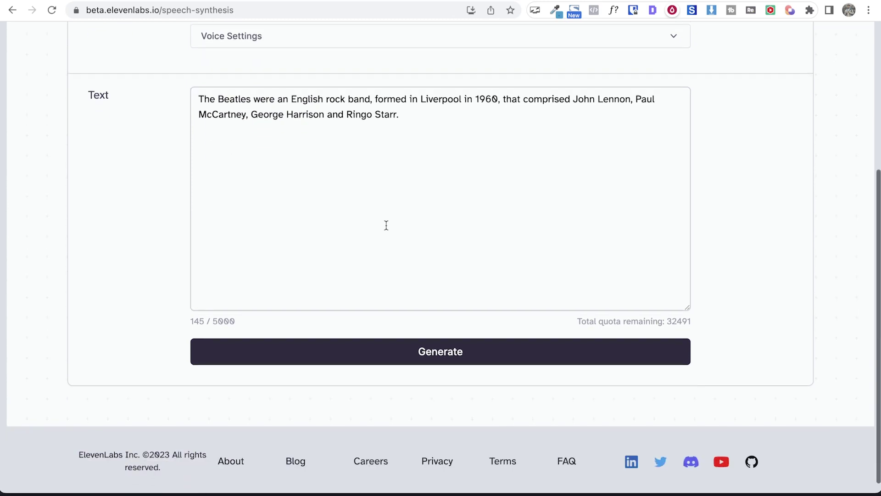
left_click(402, 347)
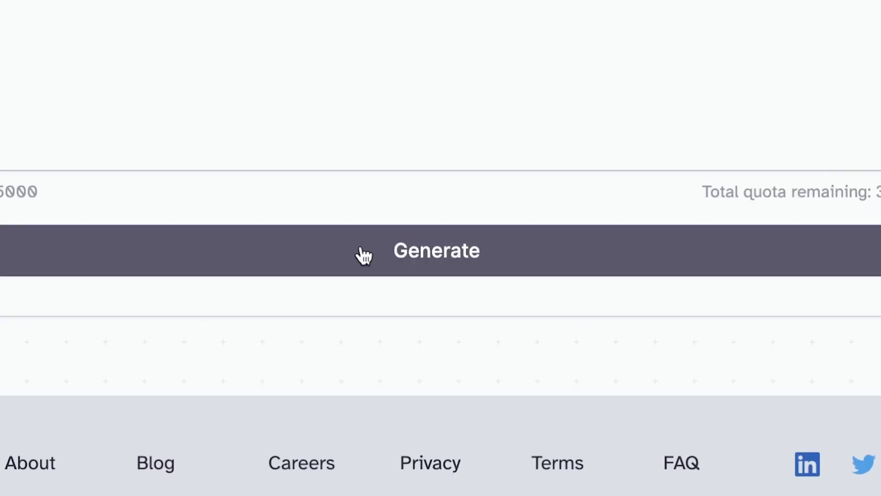
left_click(361, 248)
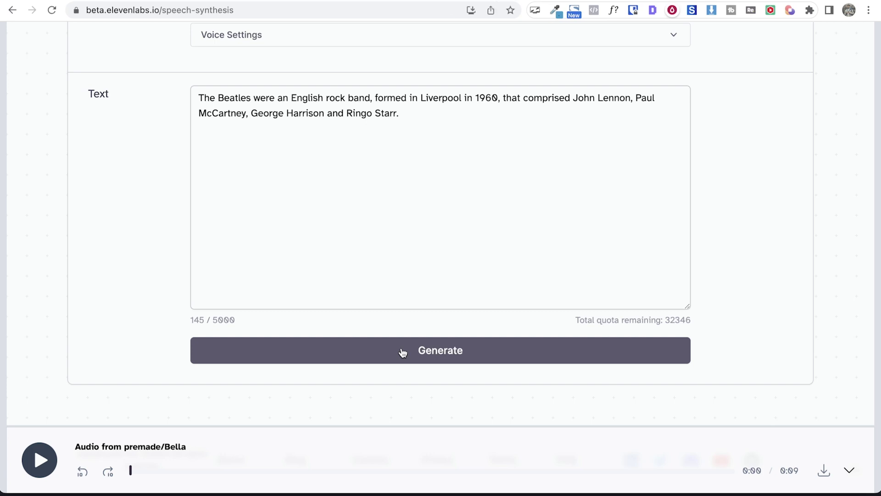
- Recheck the voice list, keeping premade/Bella and its 9-second clip loaded
left_click(403, 353)
scroll(448, 260, "up", 3)
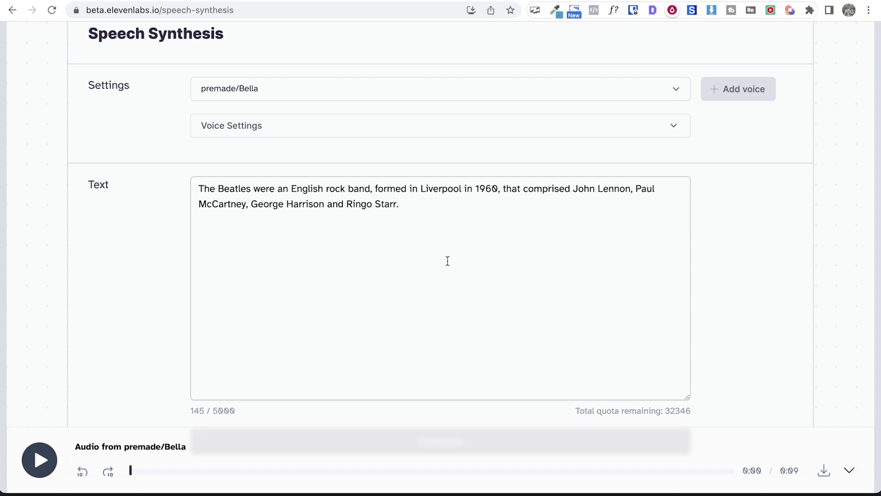
left_click(514, 97)
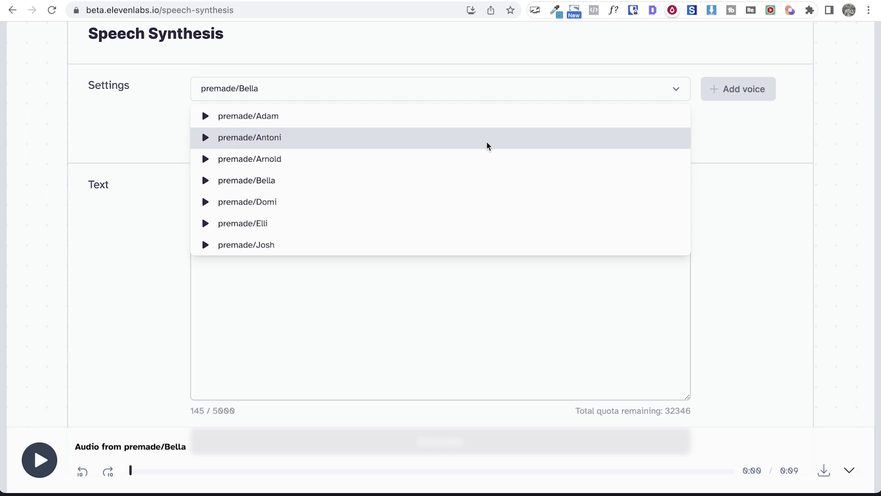
scroll(487, 146, "down", 2)
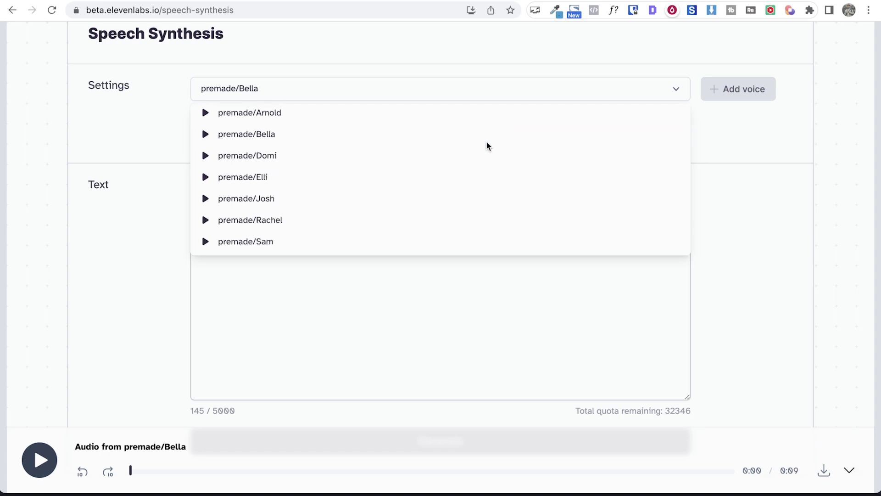
scroll(487, 146, "up", 2)
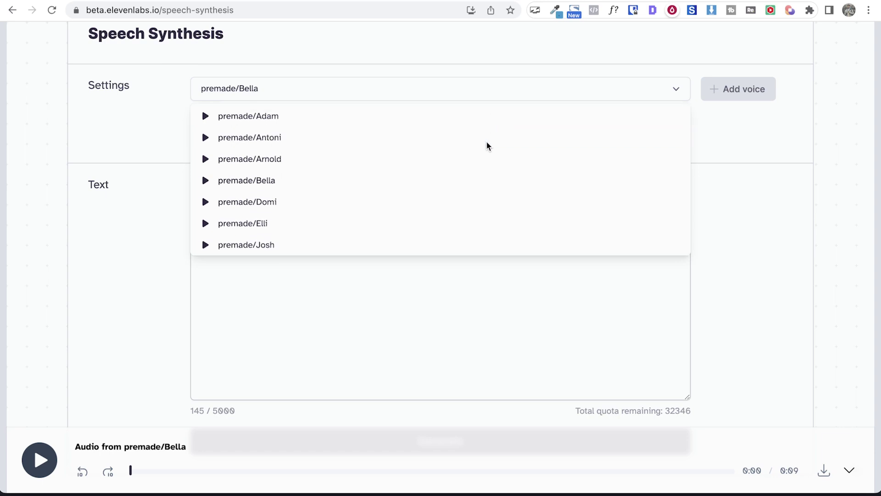
left_click(617, 92)
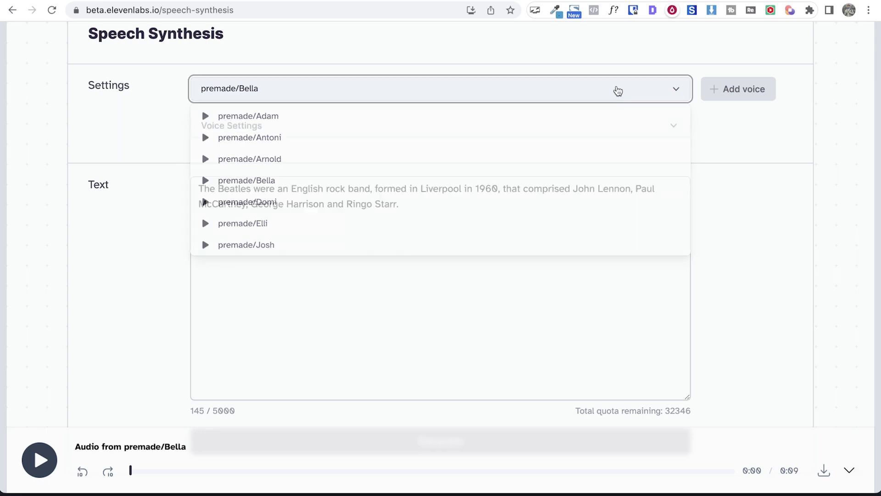
left_click(723, 164)
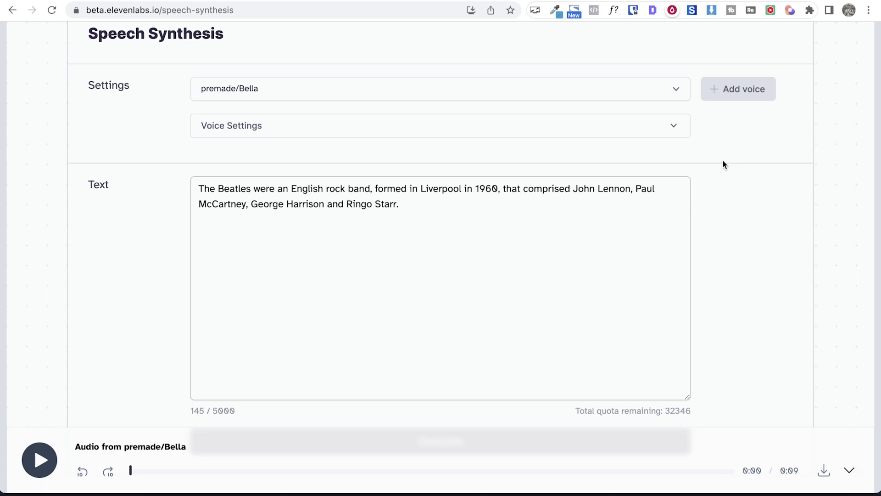
scroll(809, 149, "up", 3)
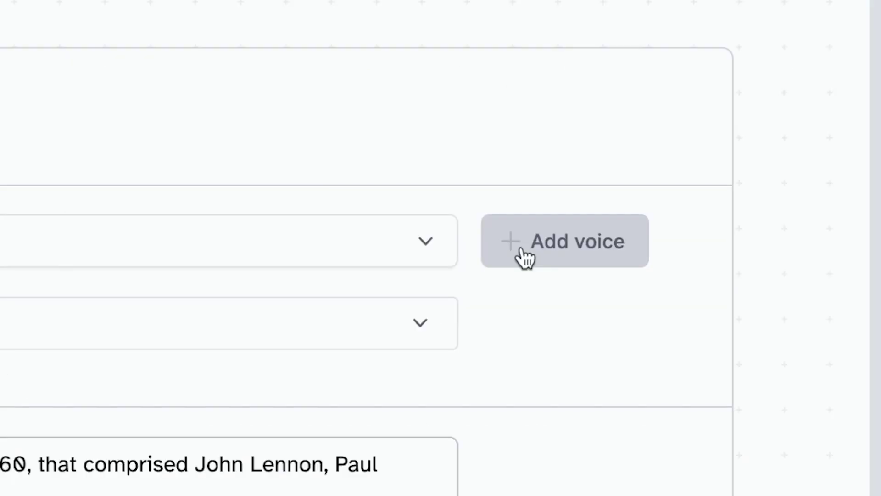
- Open VoiceLab, showing 0 of 10 voices, and start adding a new voice
left_click(525, 258)
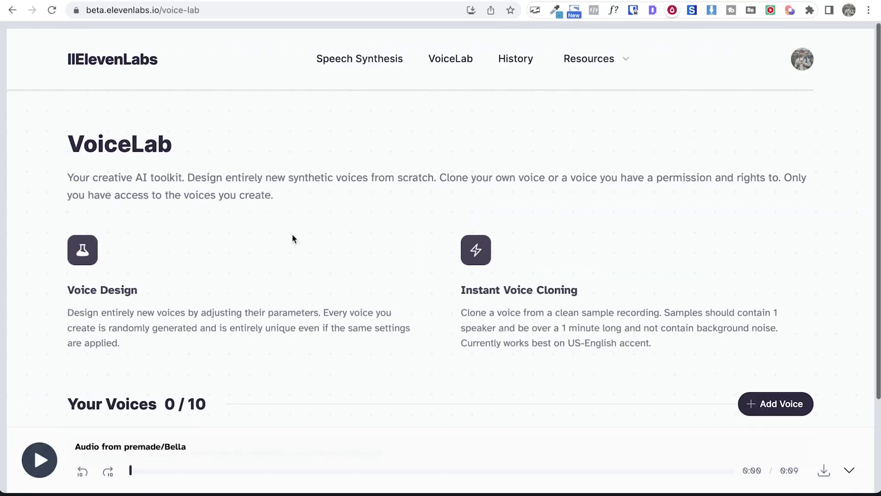
scroll(291, 238, "down", 2)
scroll(292, 238, "down", 1)
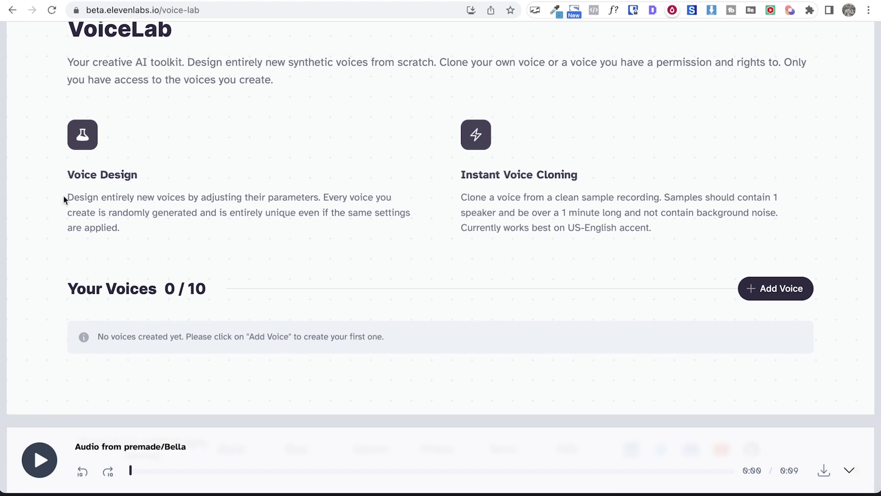
left_click_drag(68, 175, 154, 181)
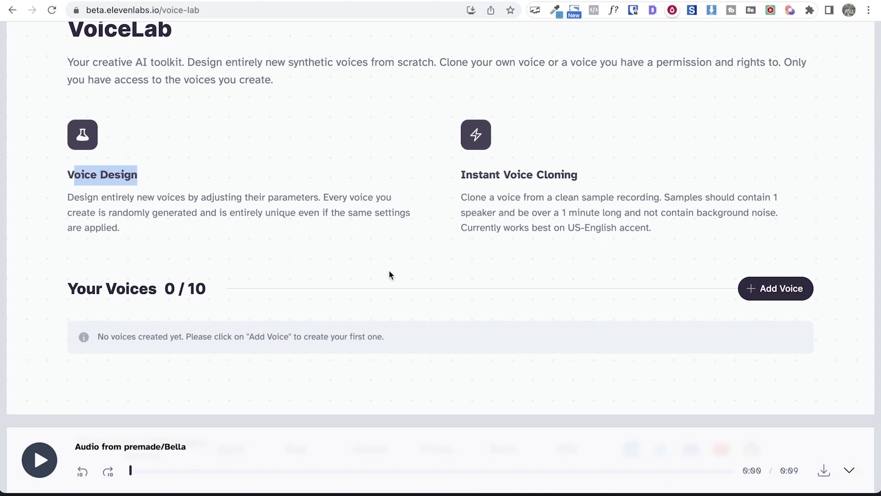
left_click(413, 268)
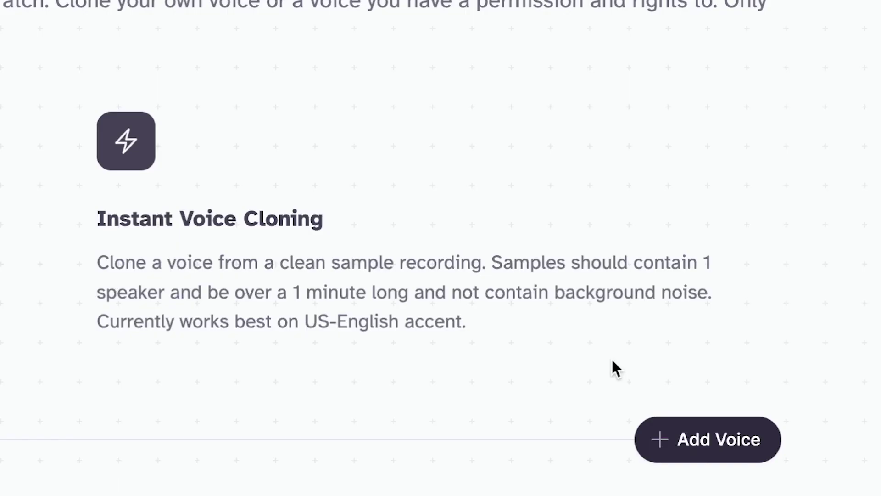
left_click(675, 440)
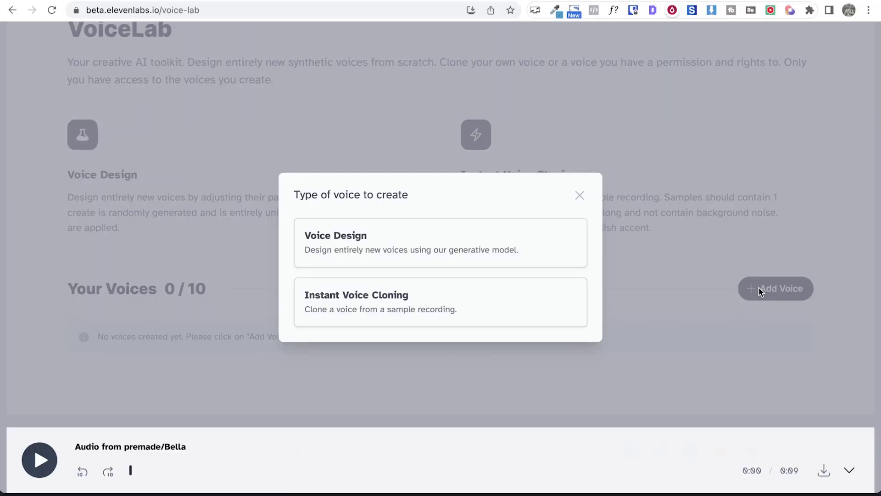
- Choose Instant Voice Cloning and name the new voice Rod
left_click(377, 314)
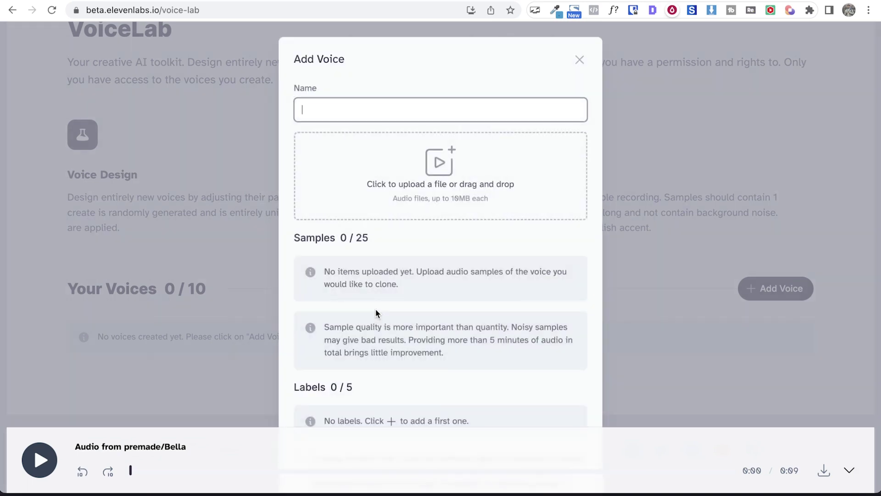
type("Rod")
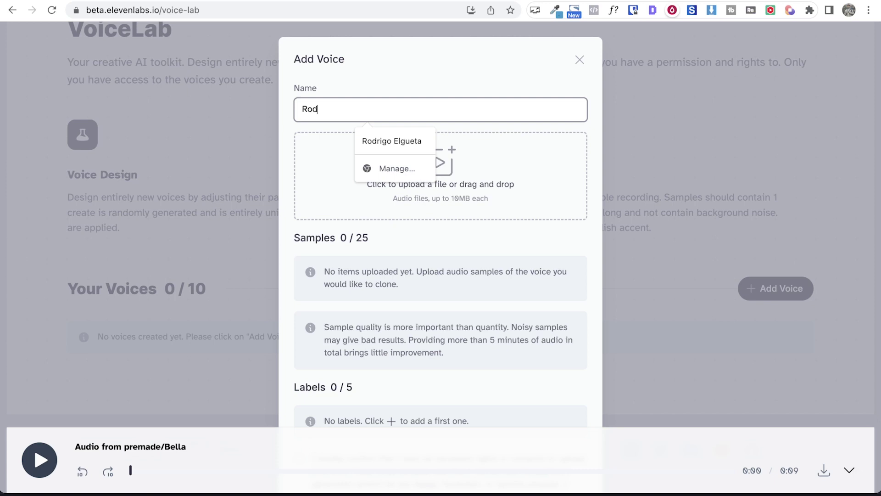
left_click(395, 95)
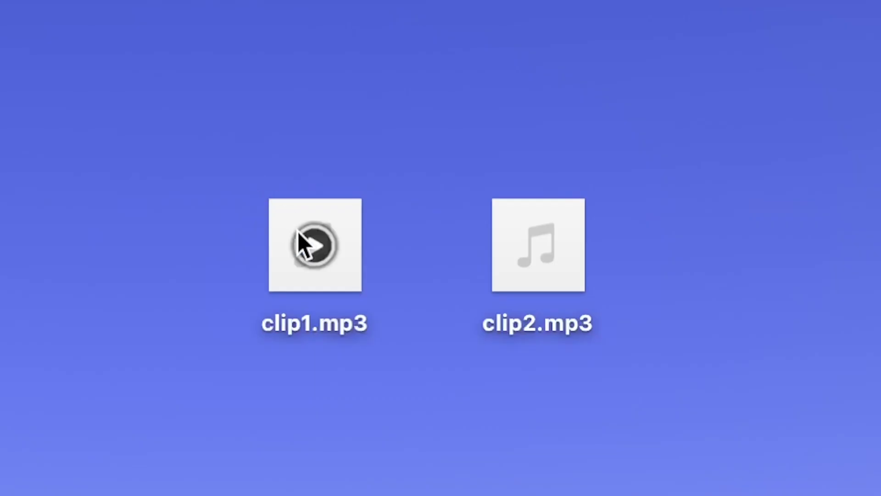
- Quick Look and listen to clip1.mp3 and clip2.mp3 in Finder
left_click(297, 232)
key("space")
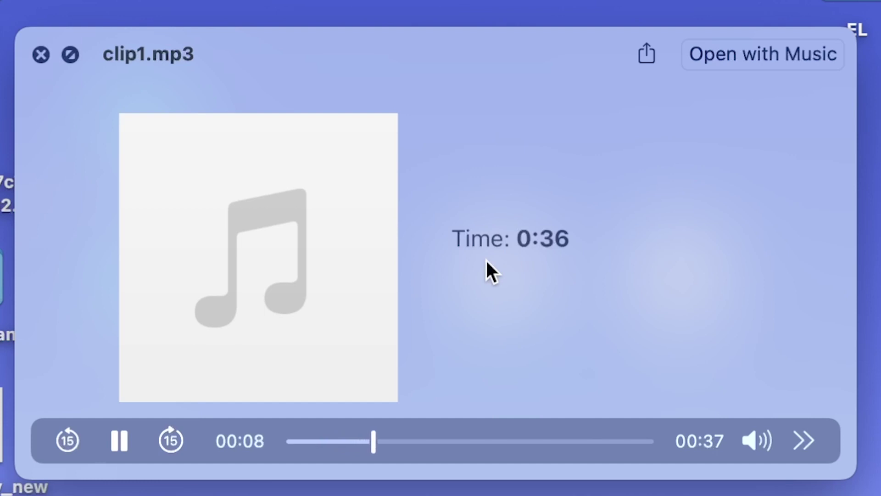
key("space")
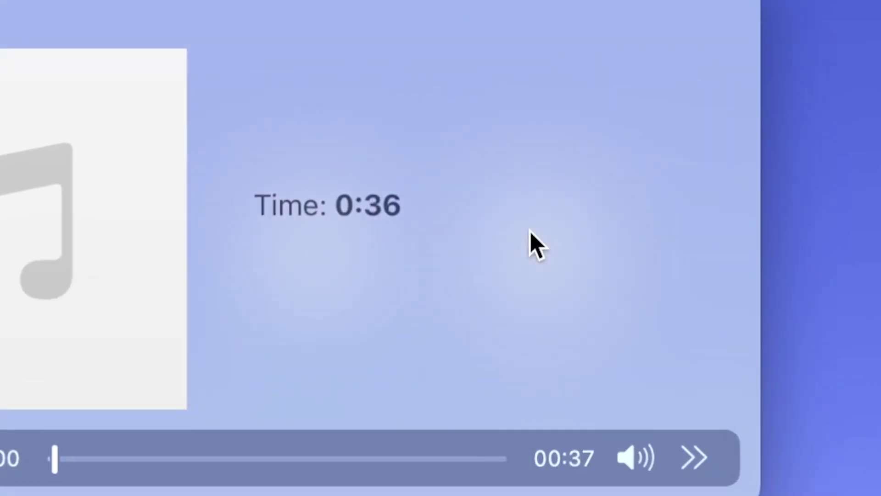
left_click(530, 231)
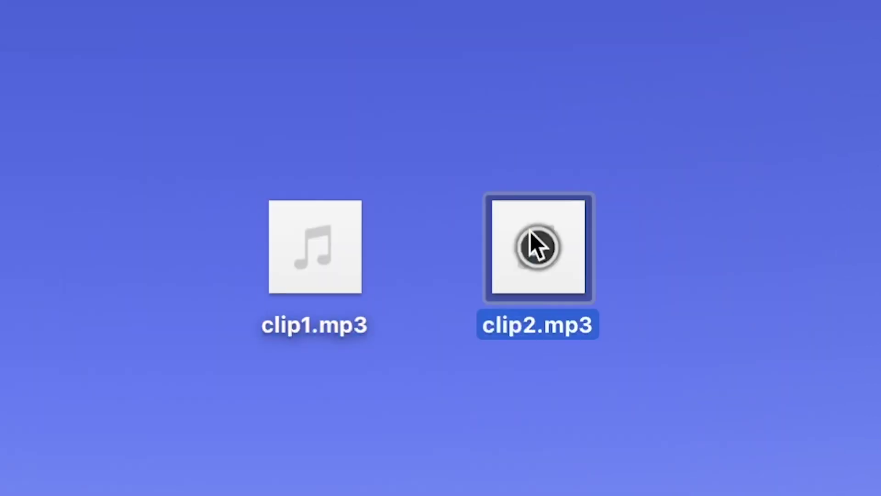
key("space")
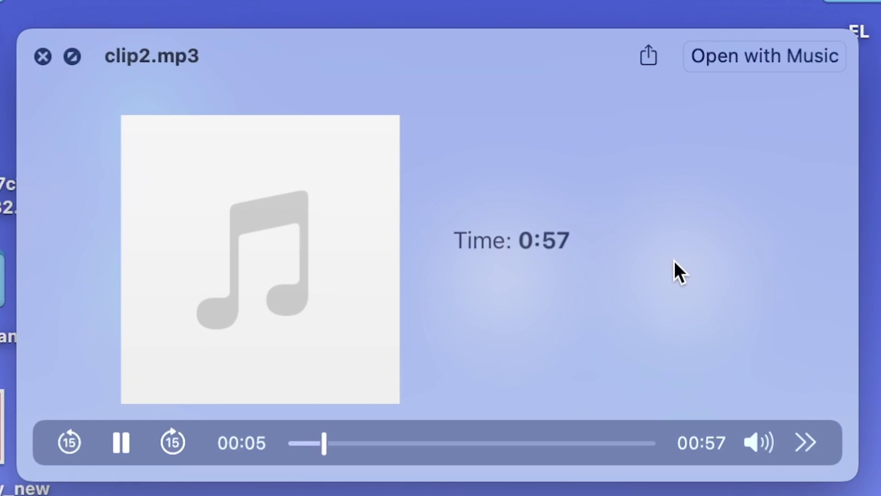
key("space")
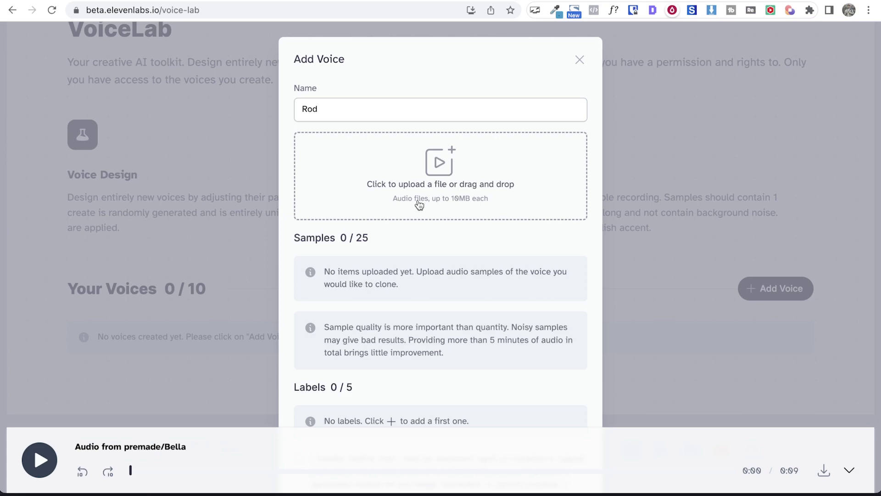
- Upload clip1.mp3 and clip2.mp3, confirm the rights consent, and add voice Rod
left_click(419, 204)
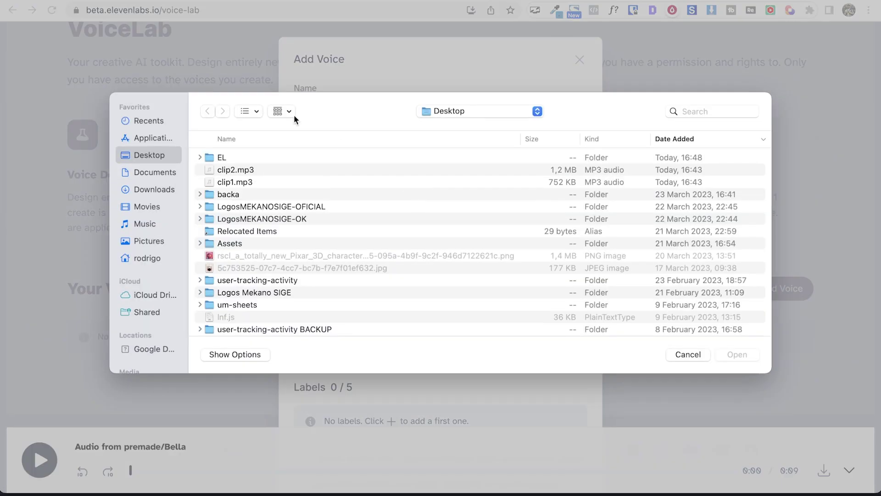
left_click(221, 182)
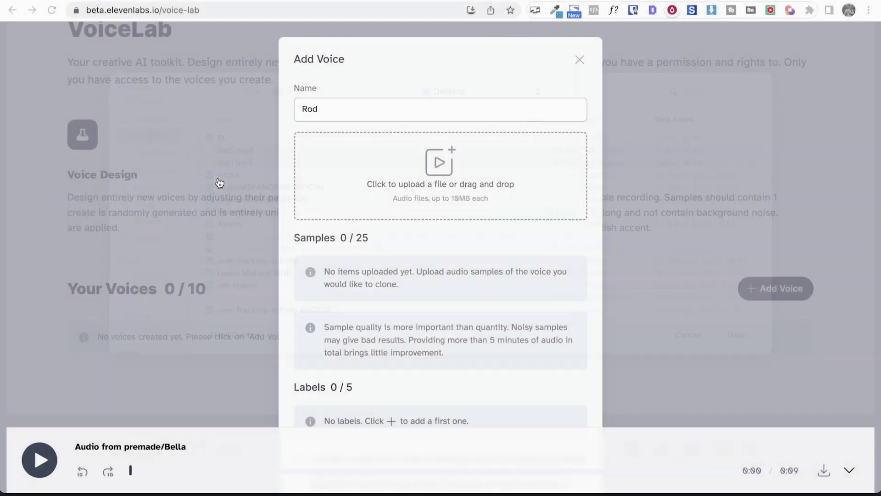
key("Return")
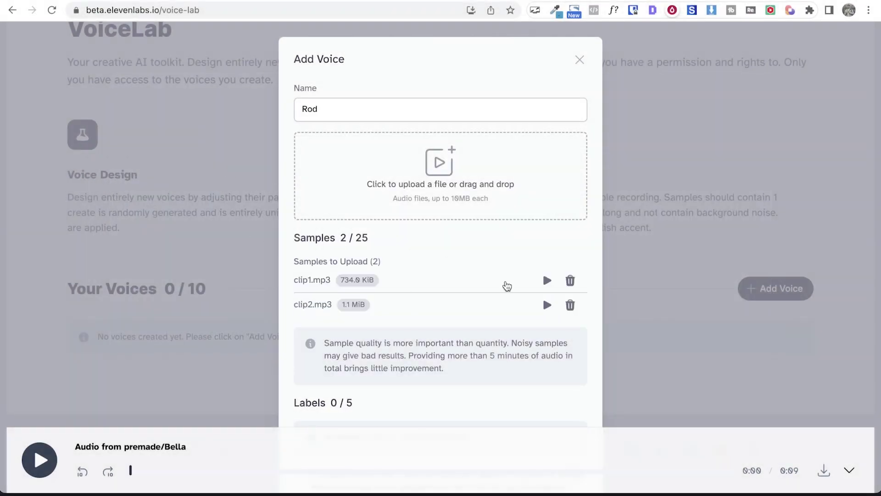
scroll(443, 342, "down", 3)
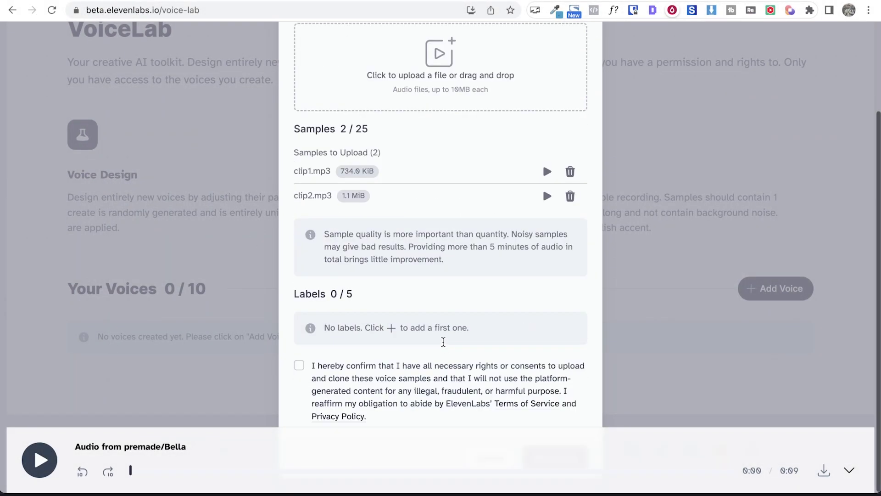
left_click(299, 365)
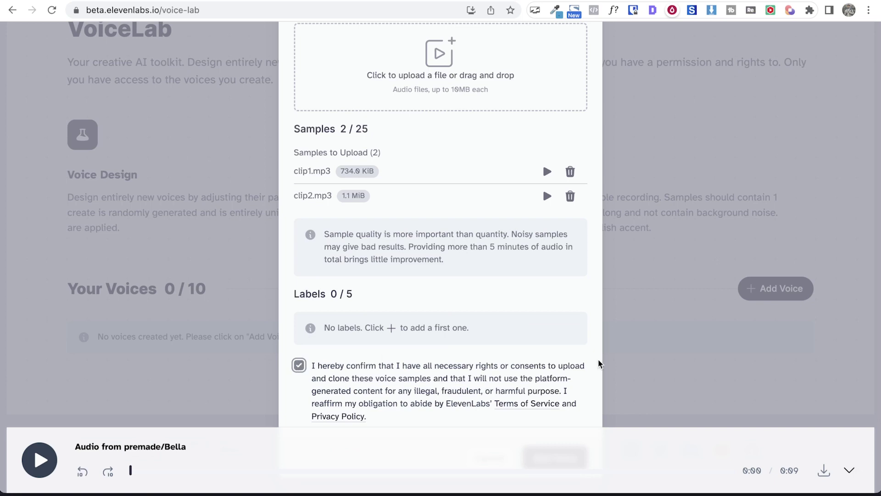
left_click(849, 476)
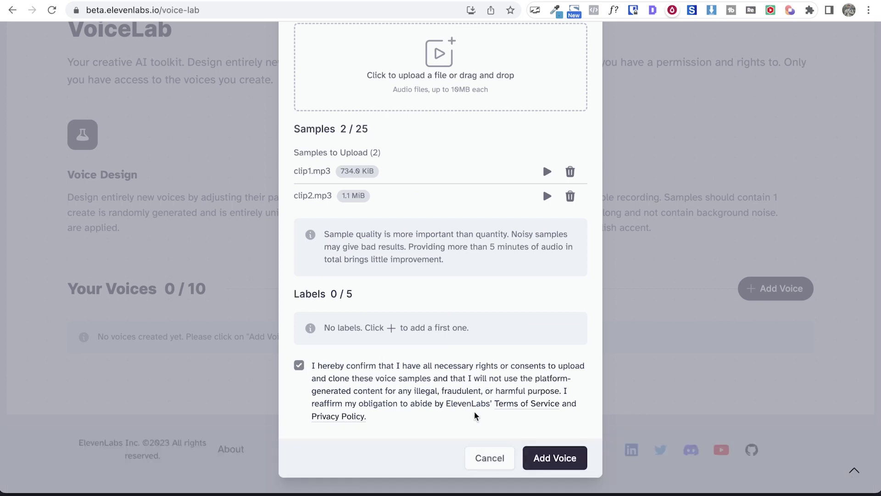
left_click(558, 460)
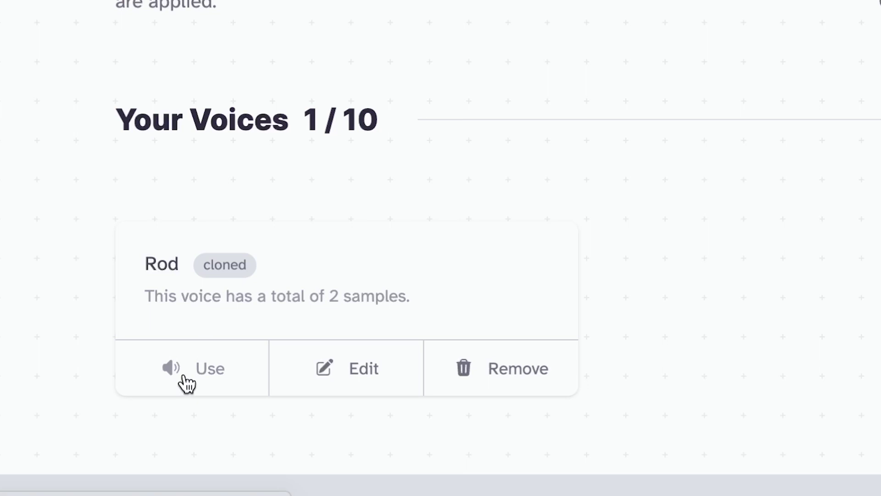
- Use the Rod card for the Beatles text, keeping cloned/Rod selected and Voice Settings expanded
left_click(187, 383)
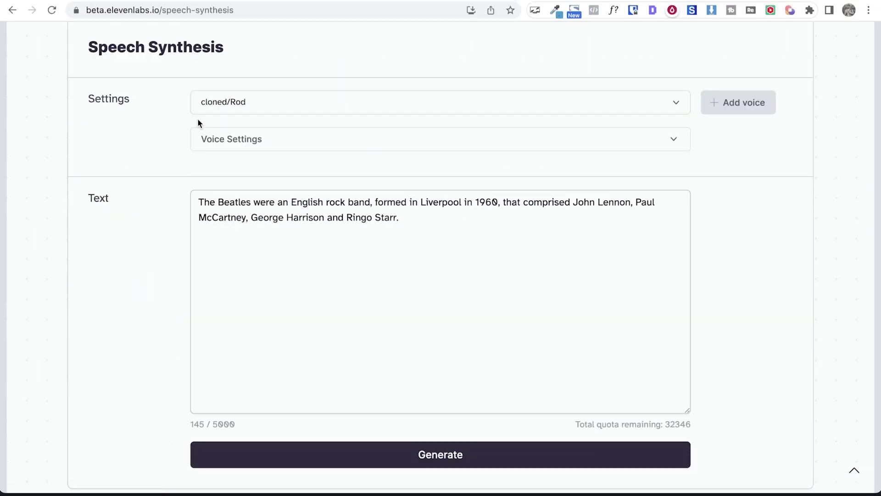
scroll(412, 109, "up", 2)
scroll(413, 109, "down", 1)
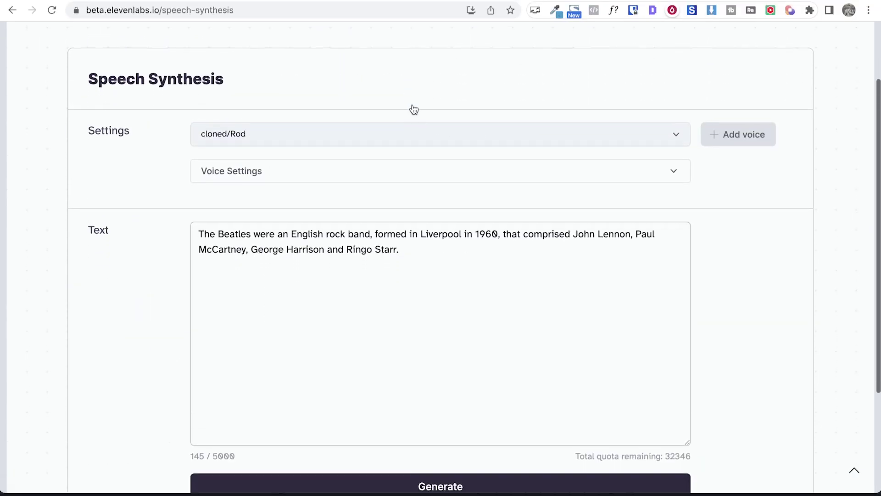
left_click(250, 134)
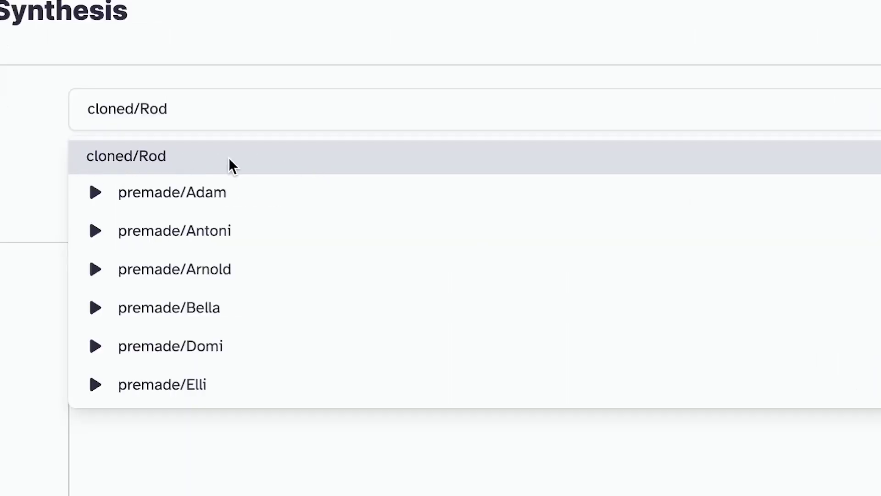
left_click(334, 139)
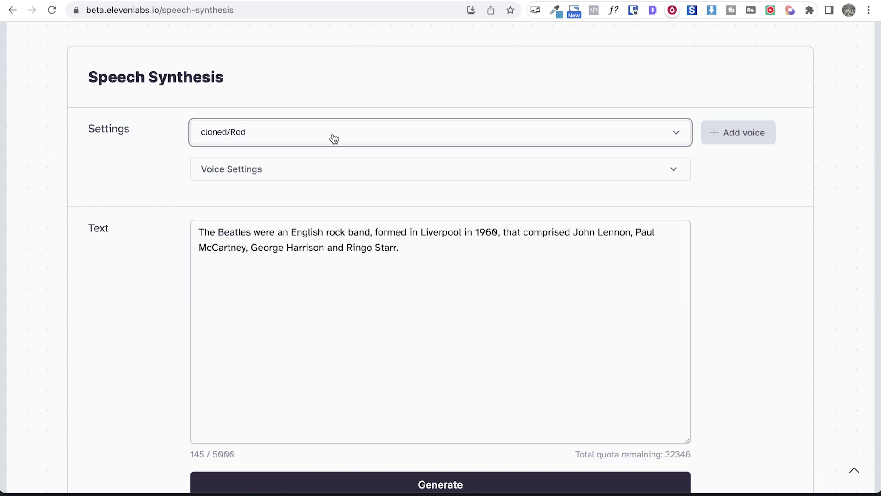
left_click(241, 171)
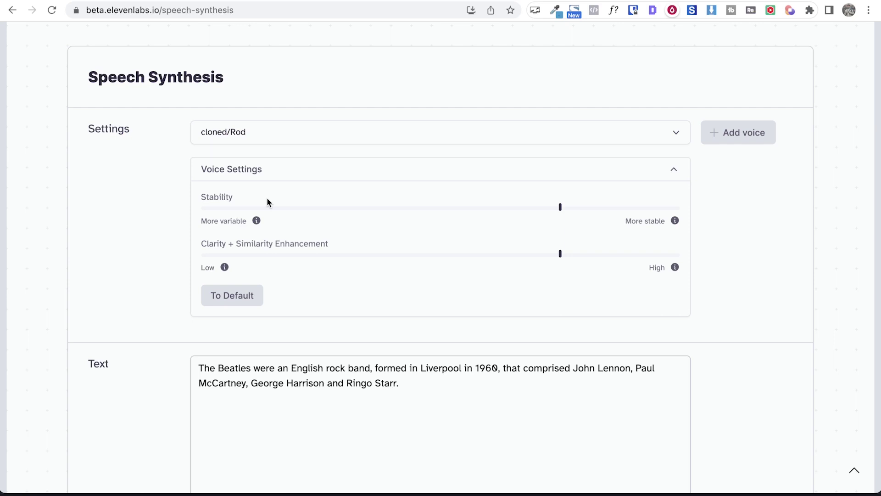
left_click(271, 132)
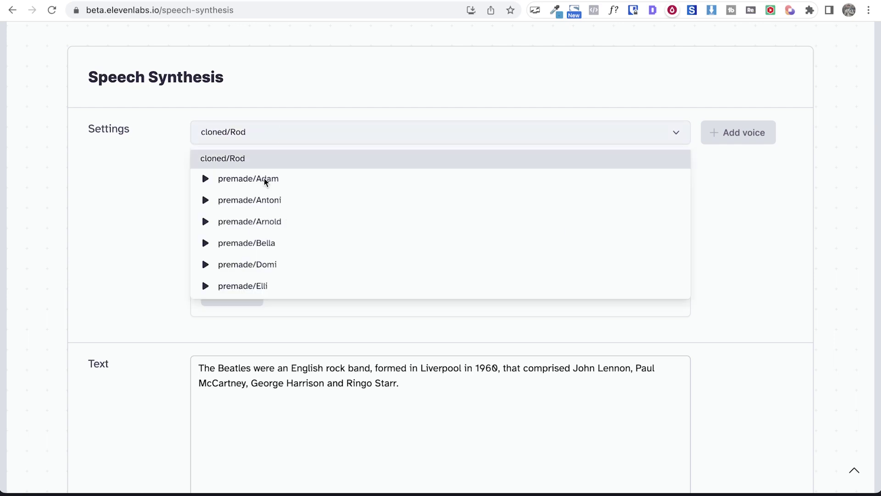
left_click(248, 97)
scroll(297, 357, "down", 3)
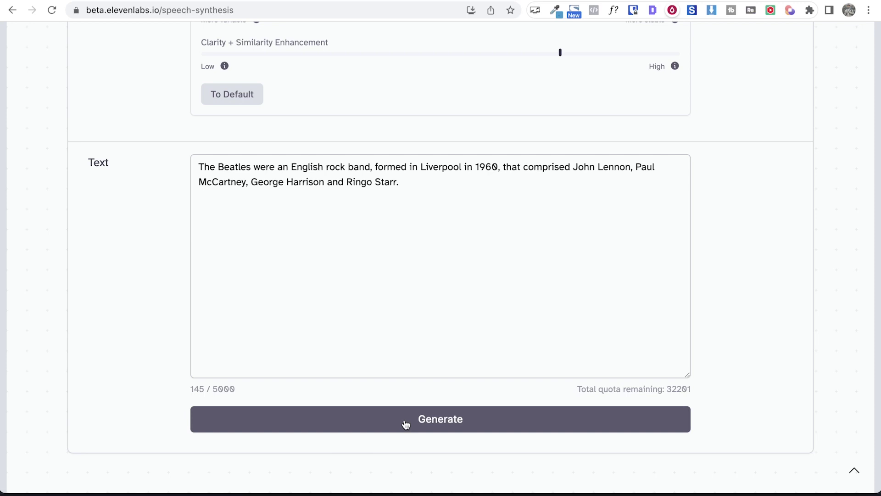
scroll(485, 321, "up", 1)
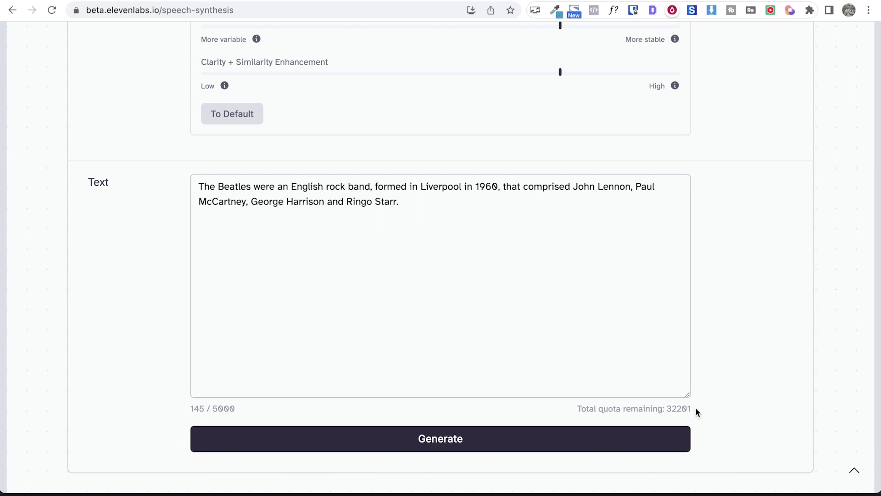
- Highlight the 'Total quota remaining' line showing 32201 characters, then go to VoiceLab
left_click_drag(693, 409, 665, 409)
left_click(575, 409)
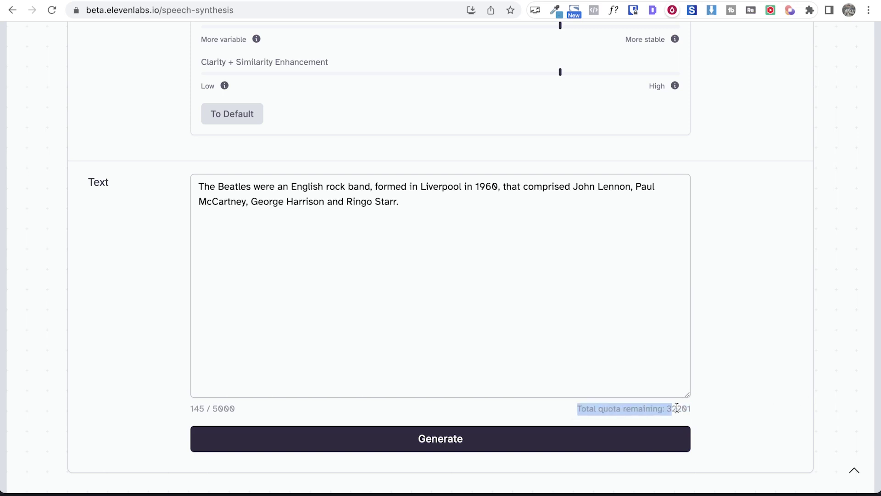
left_click_drag(570, 409, 694, 407)
left_click(761, 302)
scroll(760, 303, "up", 1)
scroll(761, 303, "up", 3)
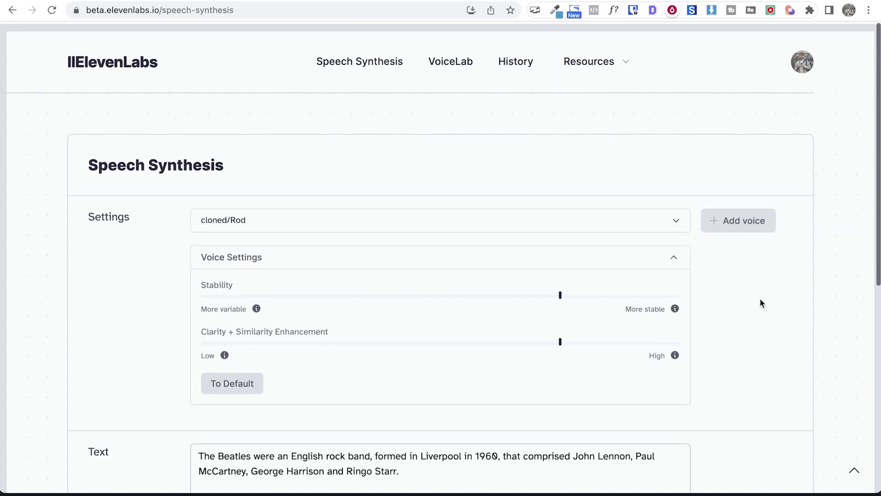
left_click(730, 216)
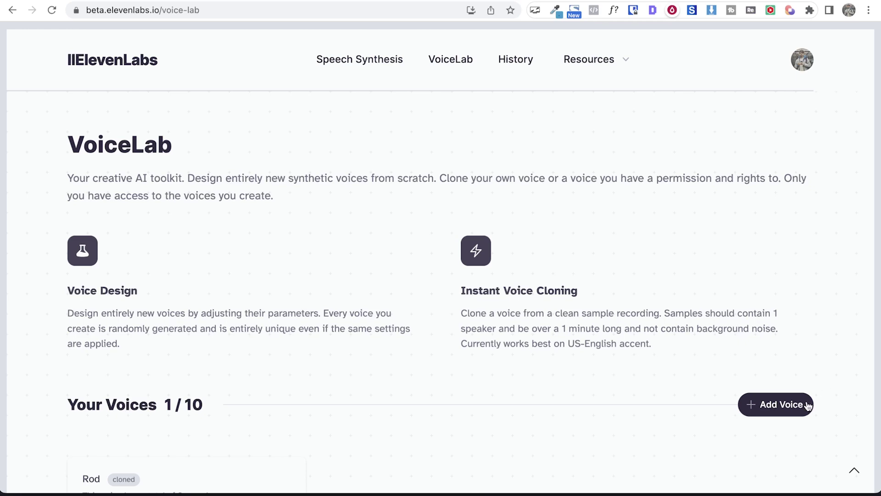
- Start designing a new voice, then close the voice design form
left_click(792, 414)
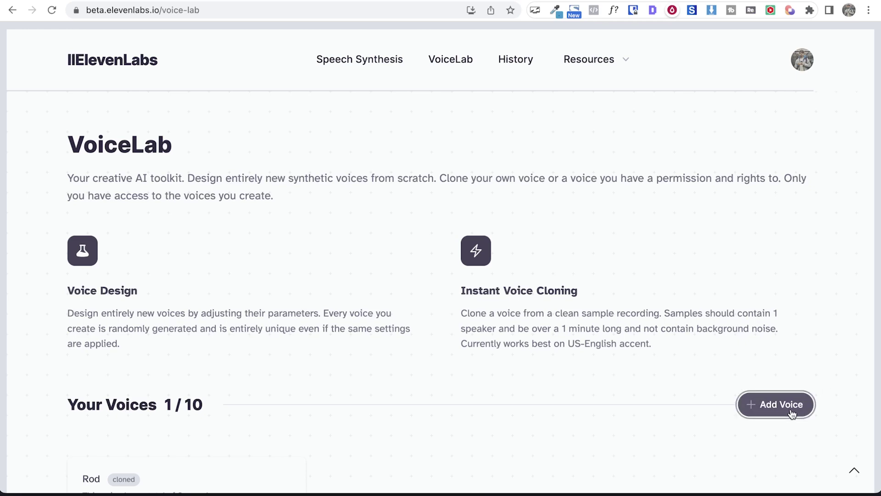
left_click(780, 406)
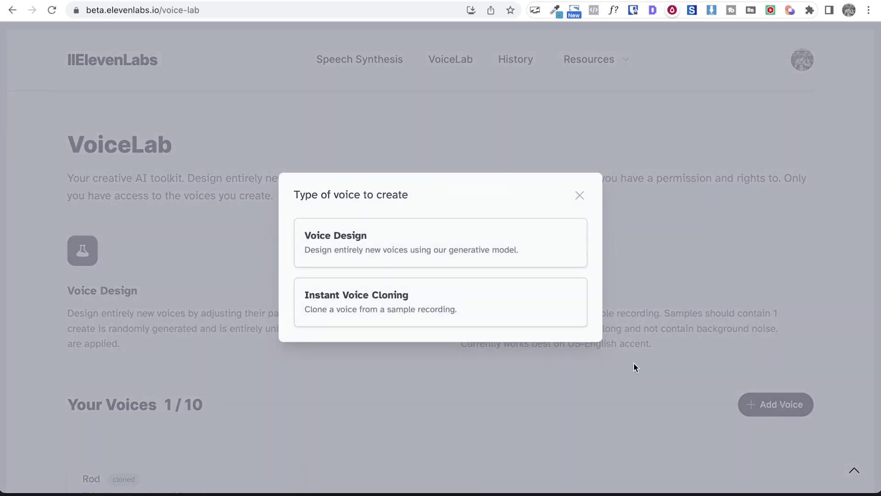
left_click(303, 243)
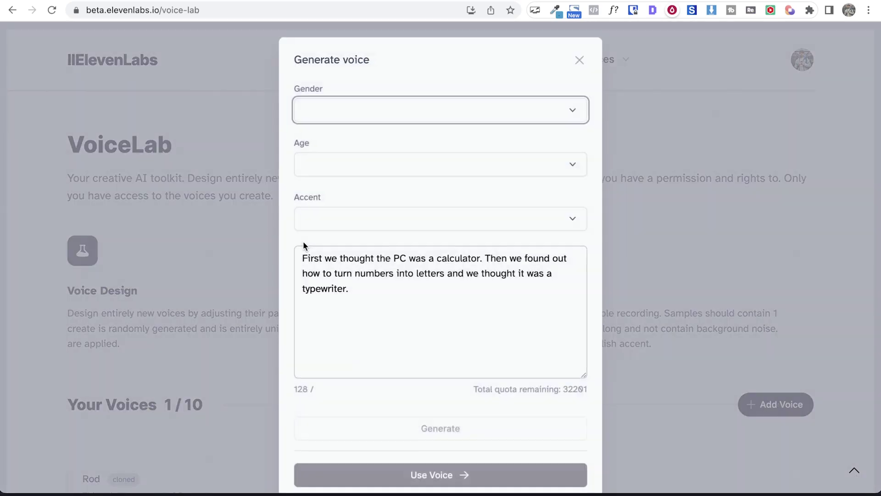
left_click(414, 117)
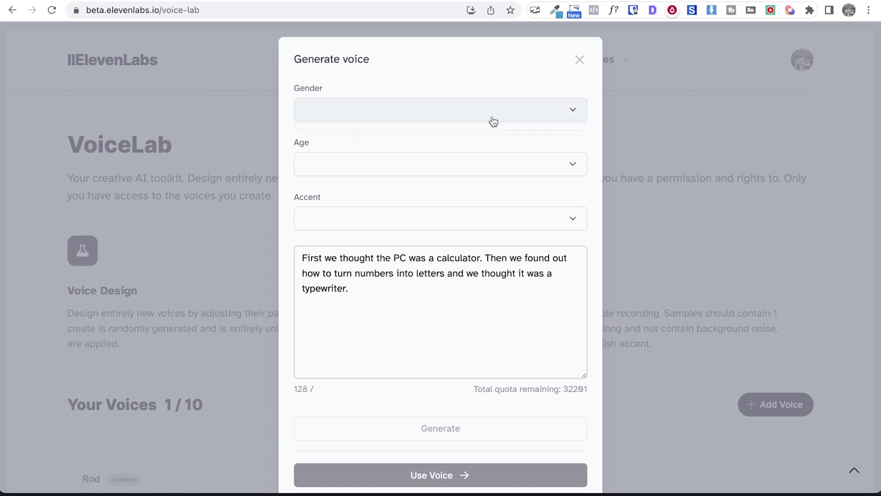
left_click(578, 60)
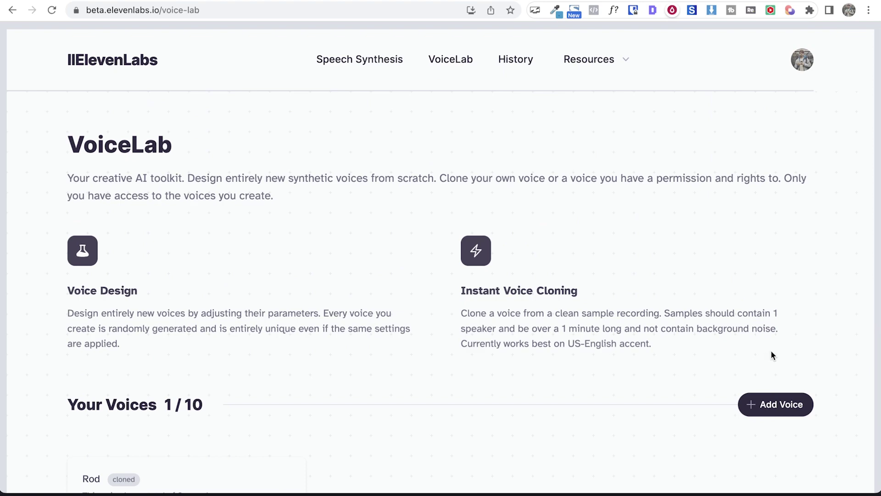
scroll(725, 298, "down", 3)
- Design a Female, Middle Aged, American voice, adjust accent strength, and generate a sample
left_click(767, 282)
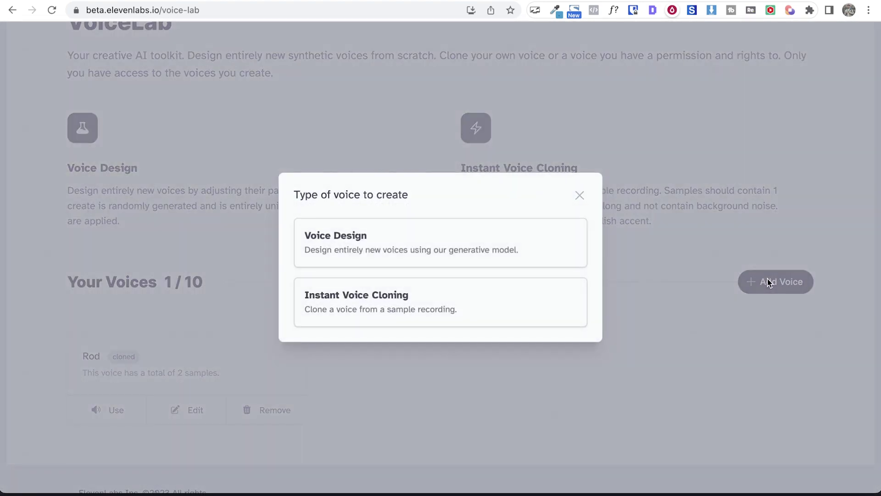
left_click(376, 236)
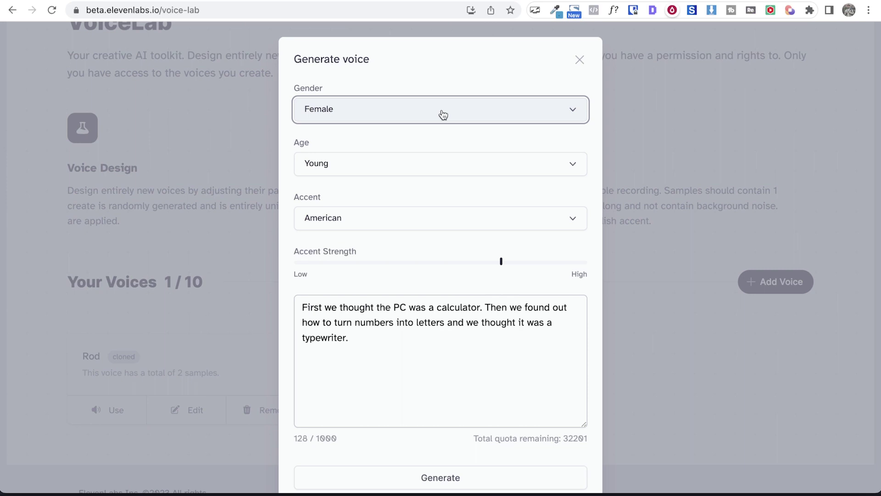
left_click(390, 114)
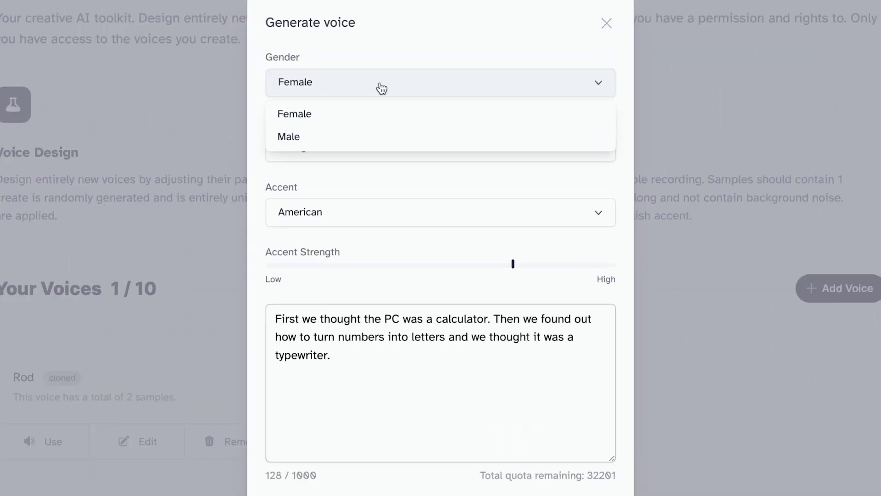
left_click(348, 118)
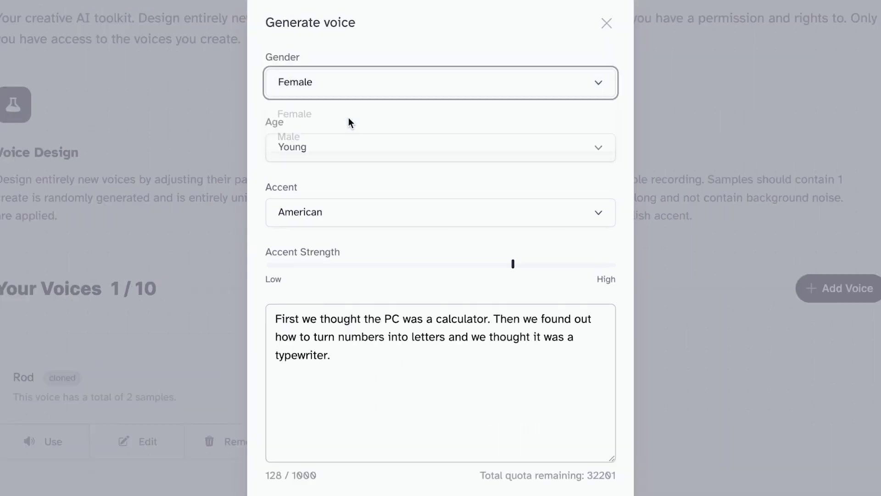
left_click(331, 159)
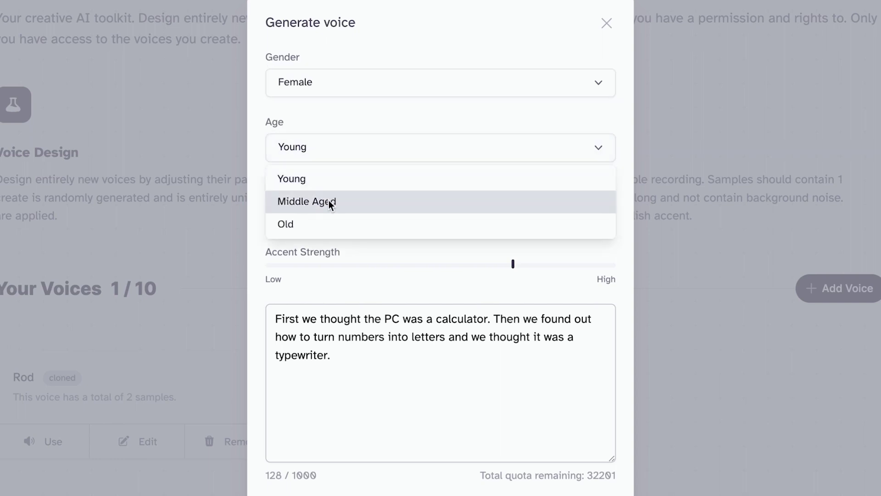
left_click(354, 204)
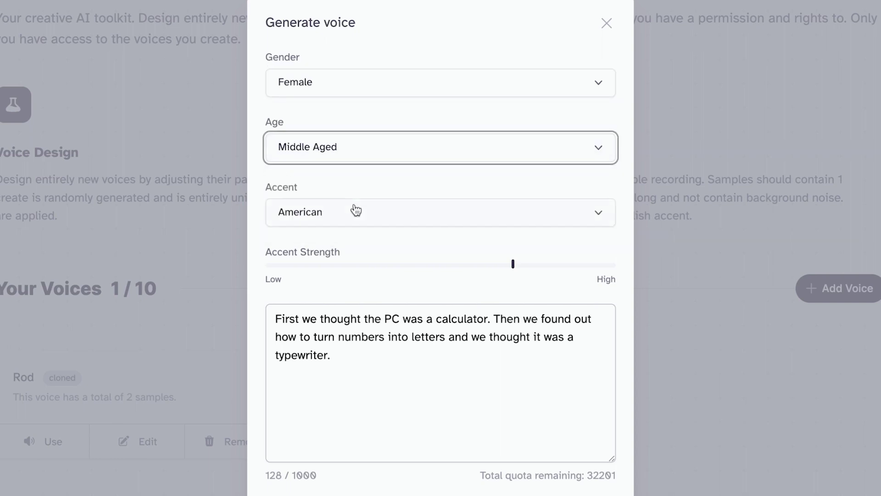
left_click(396, 216)
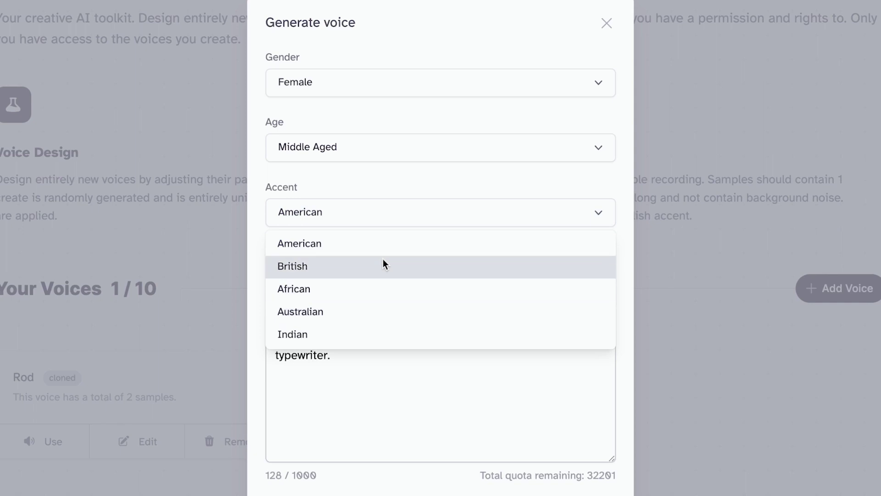
left_click(376, 246)
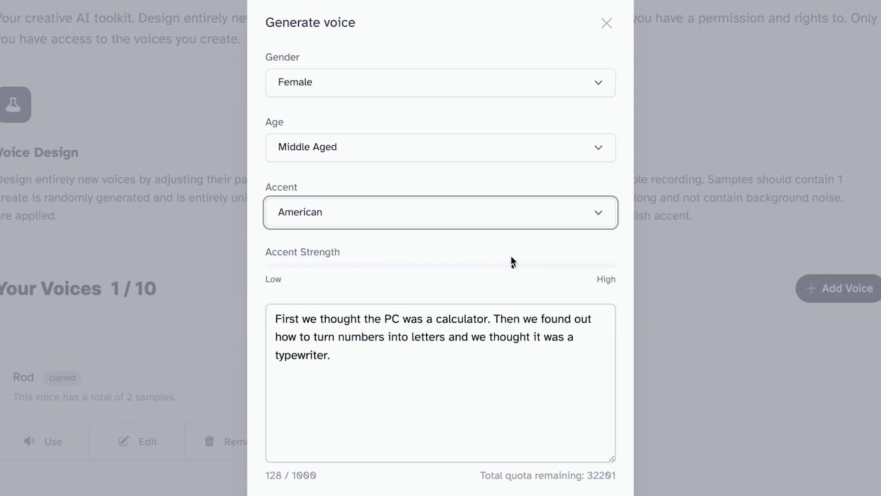
left_click(511, 263)
scroll(591, 283, "down", 2)
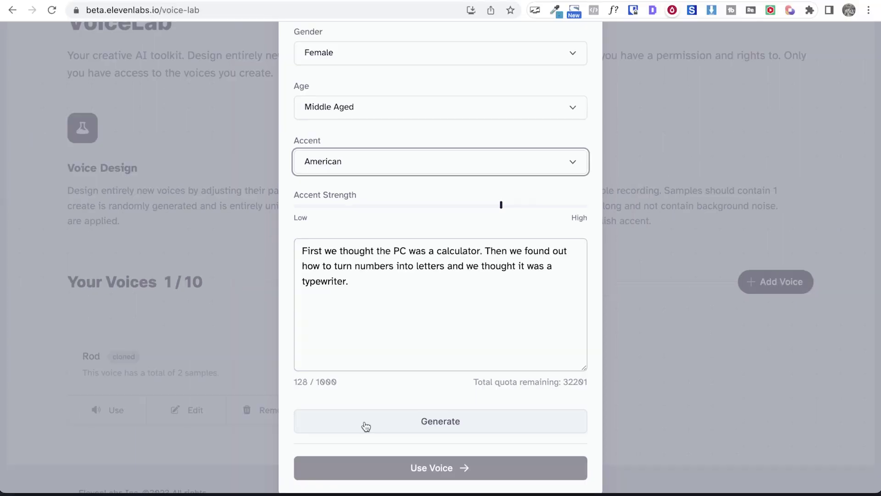
left_click(365, 427)
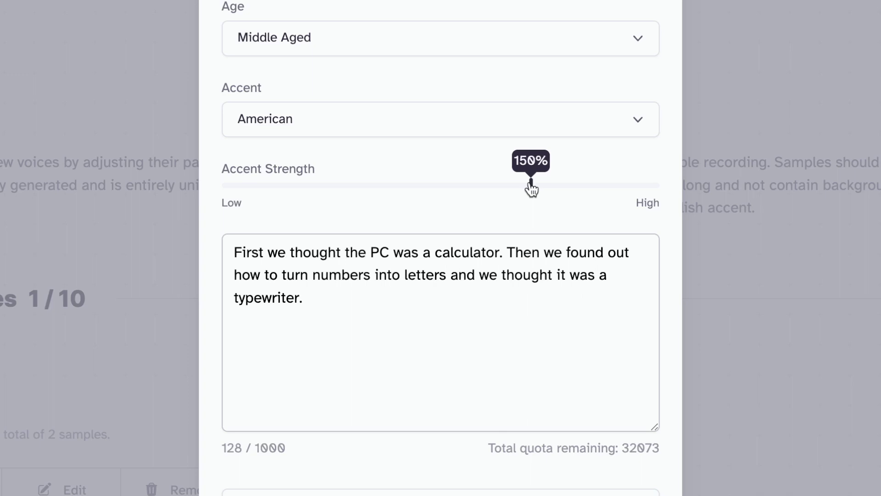
- Lower the accent strength to about 82%, regenerate the sample, and dismiss the player
left_click_drag(531, 188, 349, 195)
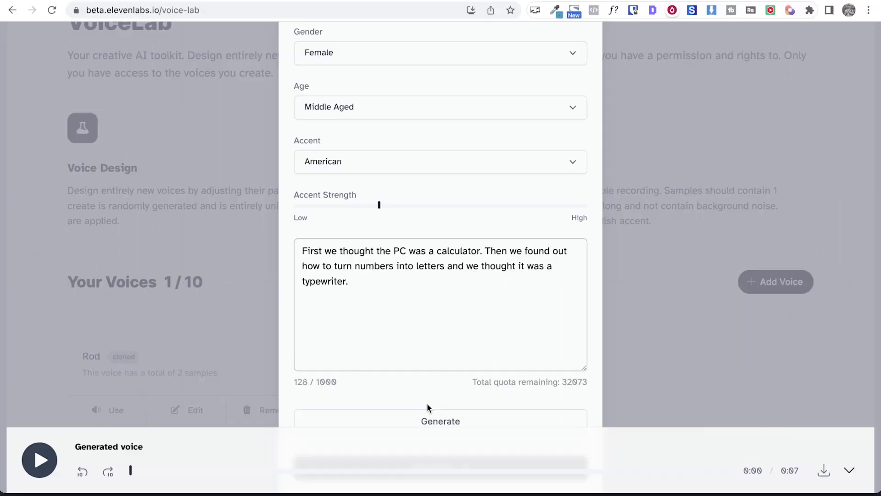
left_click(427, 421)
scroll(572, 297, "down", 1)
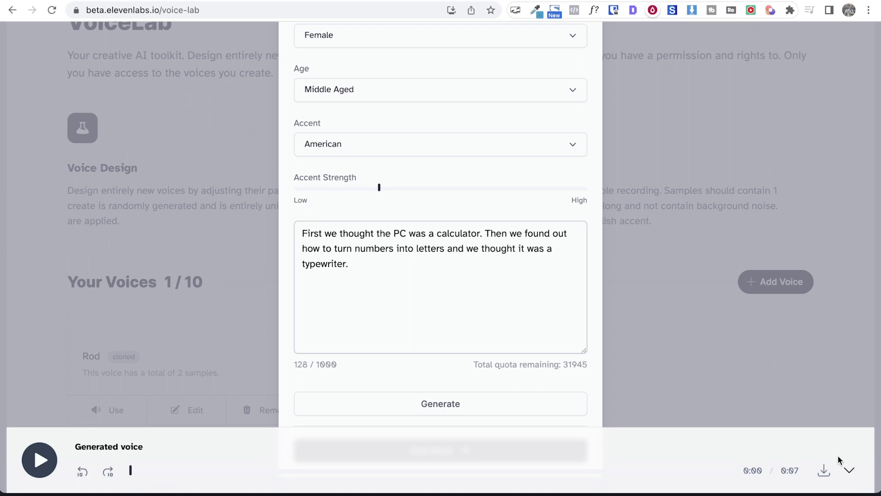
left_click(850, 473)
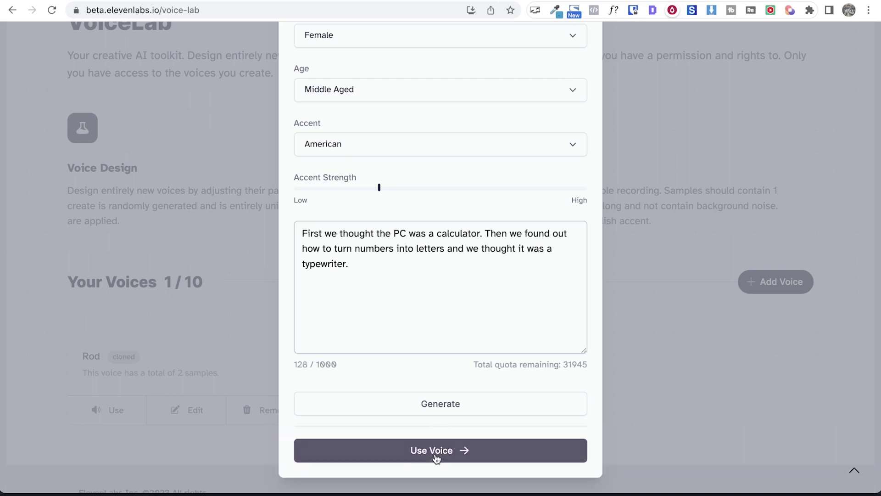
- Create the designed voice named 'Stella' and select it for speech synthesis
left_click(459, 450)
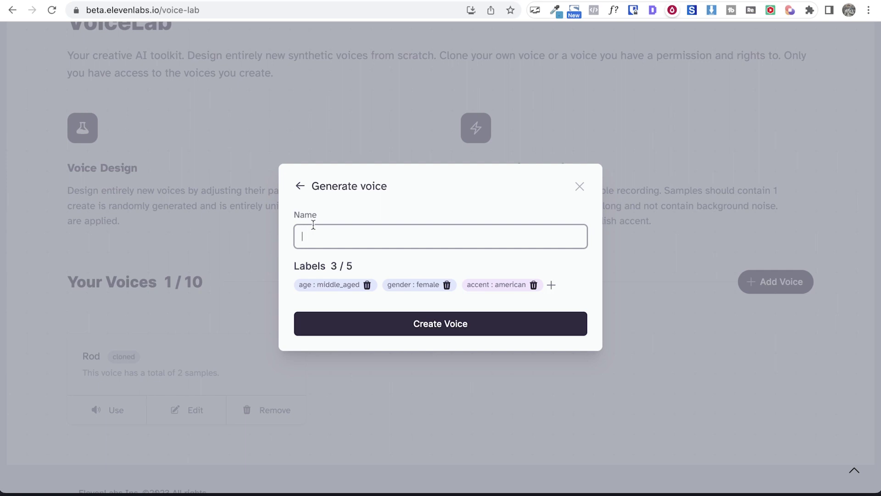
type("Stel")
type("la")
left_click(398, 324)
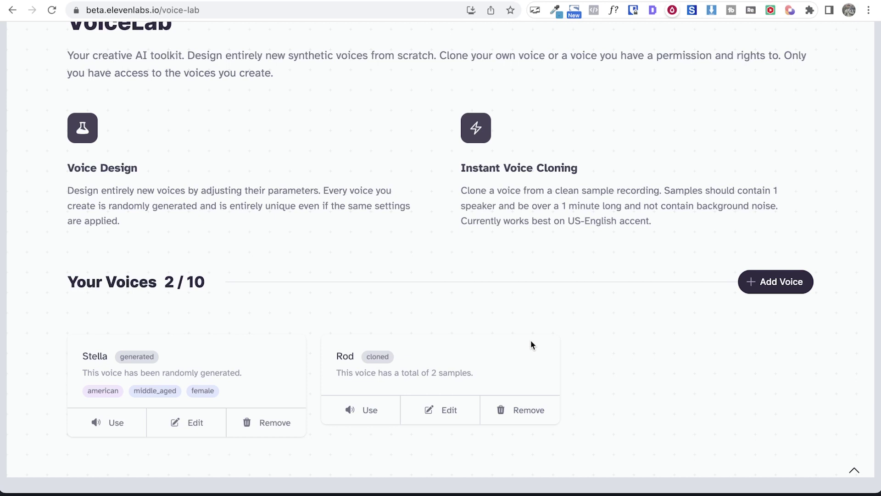
left_click(94, 429)
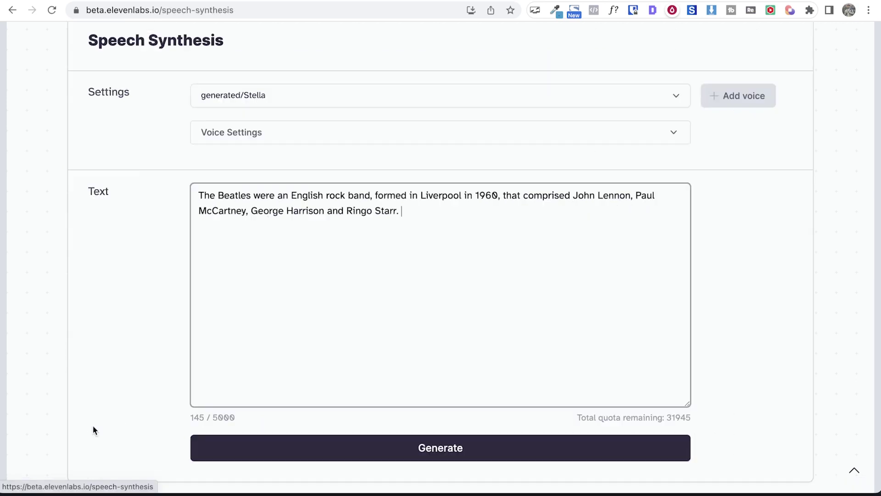
left_click(268, 96)
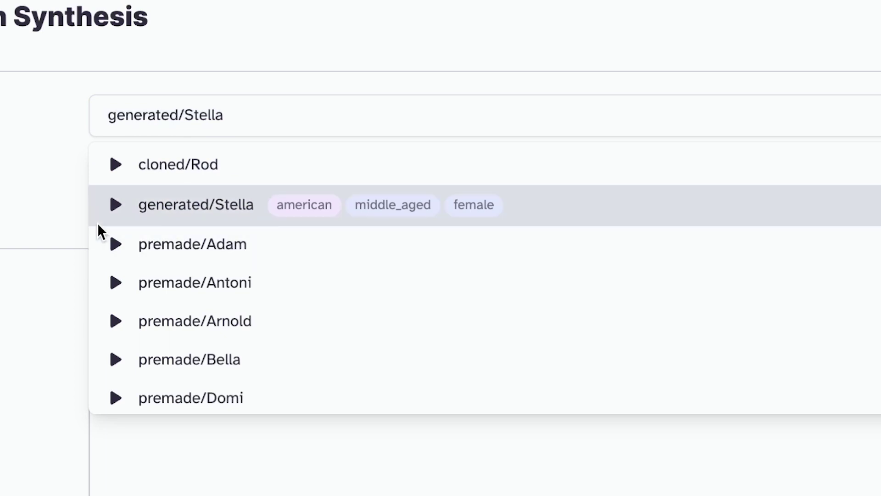
- Keep generated/Stella selected and synthesize the Beatles text
left_click(172, 206)
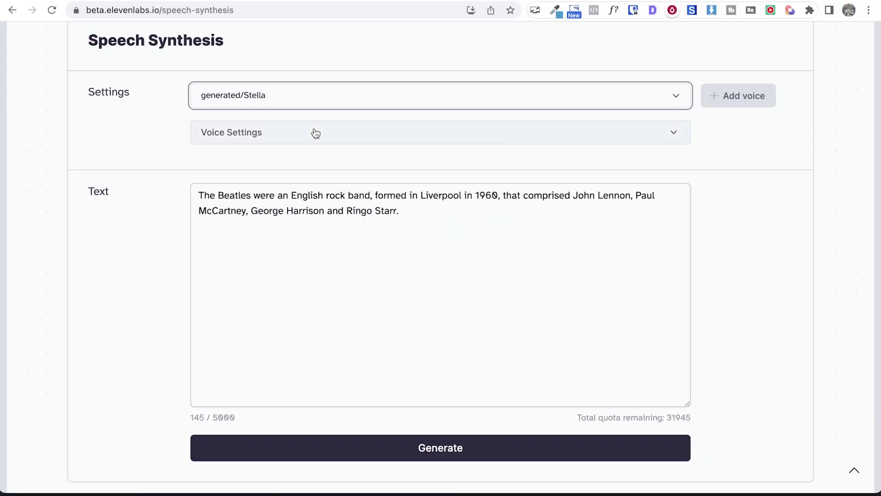
left_click(315, 133)
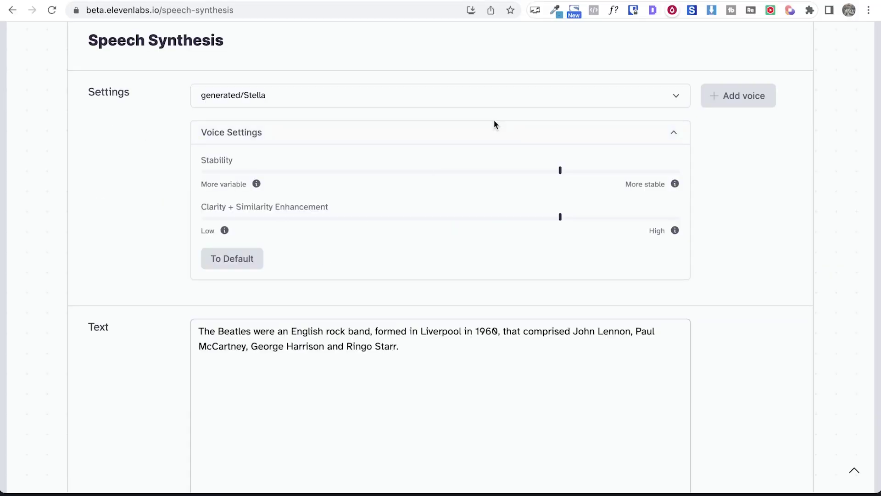
left_click(337, 140)
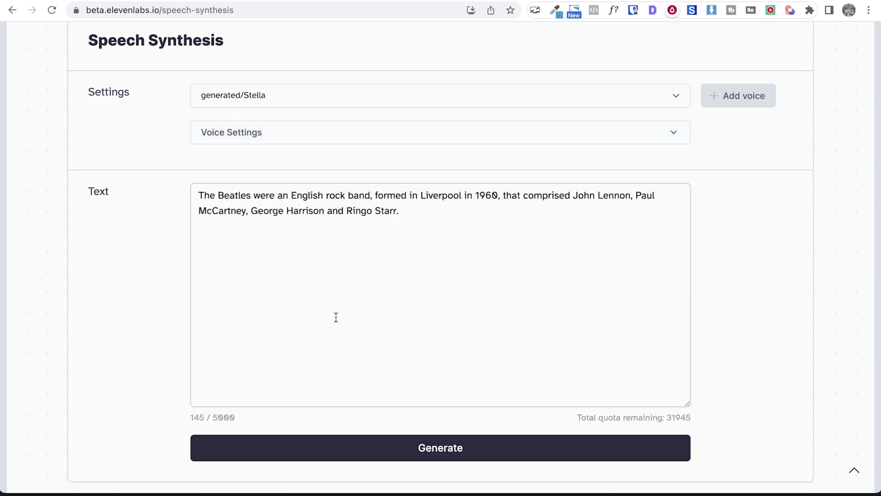
scroll(336, 317, "down", 2)
left_click(392, 343)
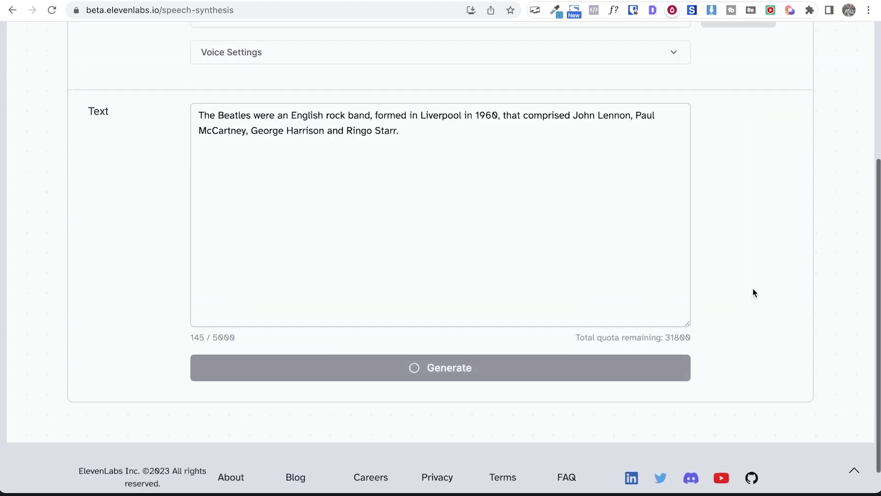
scroll(752, 292, "up", 1)
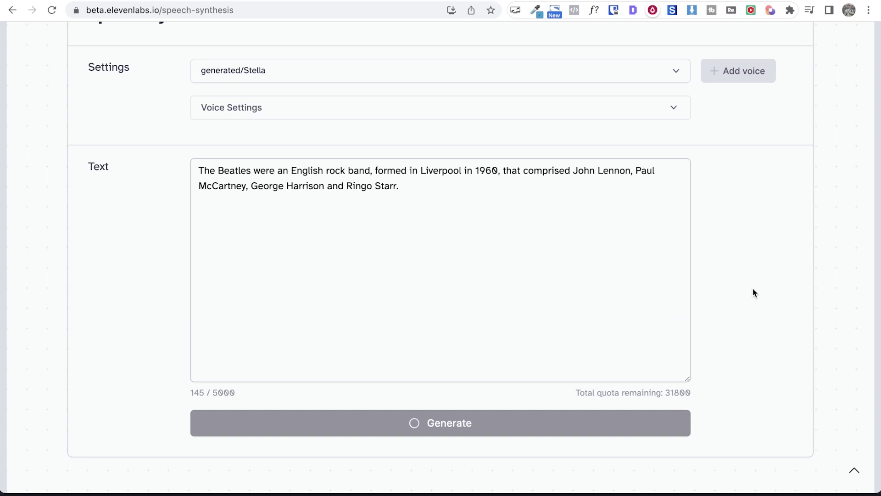
scroll(752, 293, "down", 2)
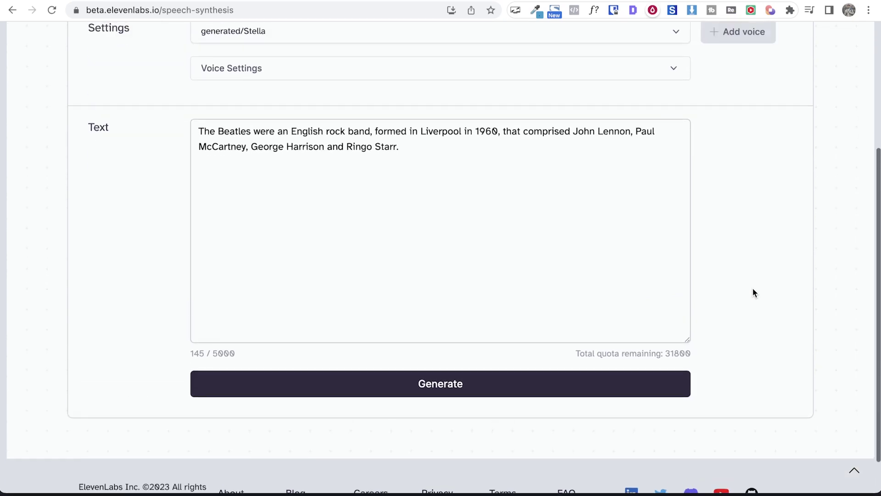
- Play the Stella clip, download it, and close the downloads bar
left_click(854, 471)
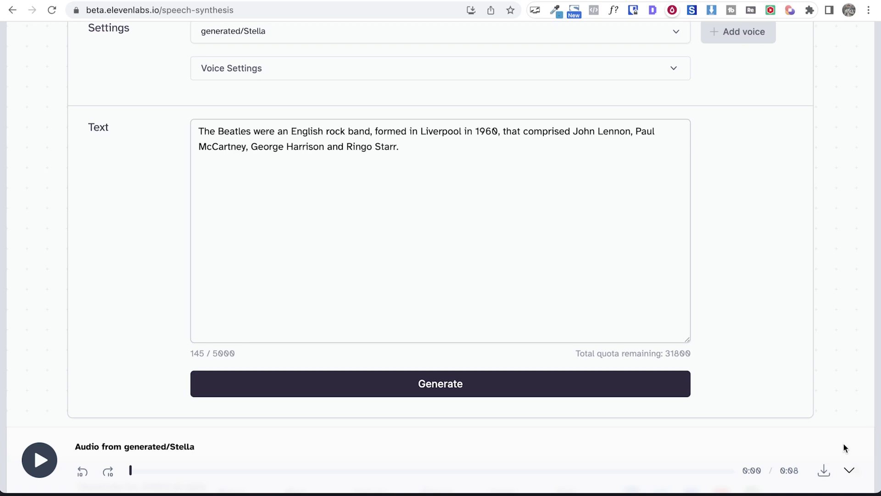
left_click(824, 473)
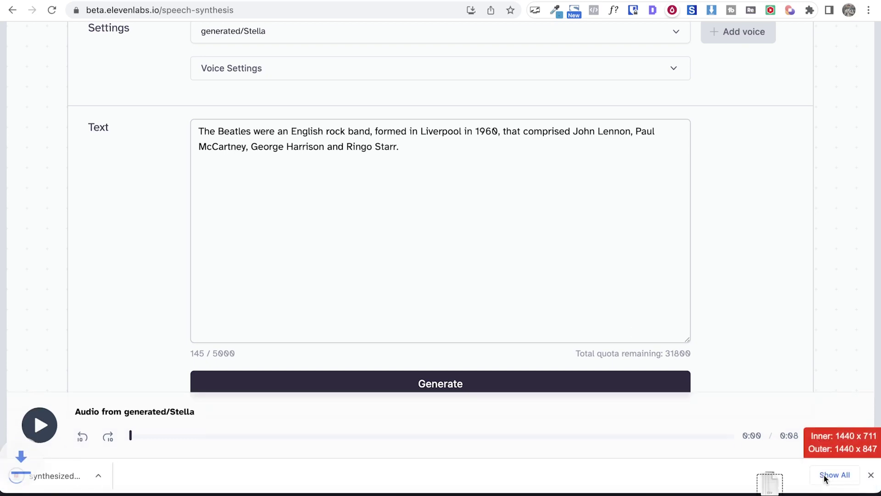
left_click(872, 477)
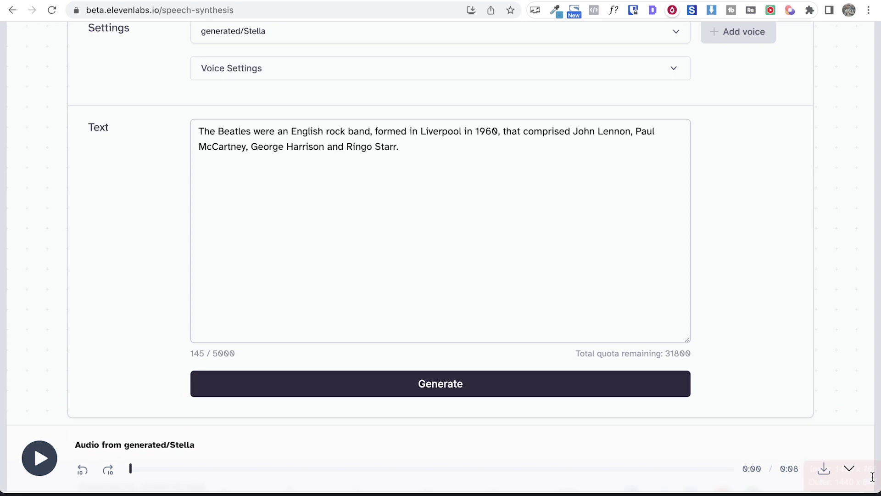
scroll(724, 199, "up", 5)
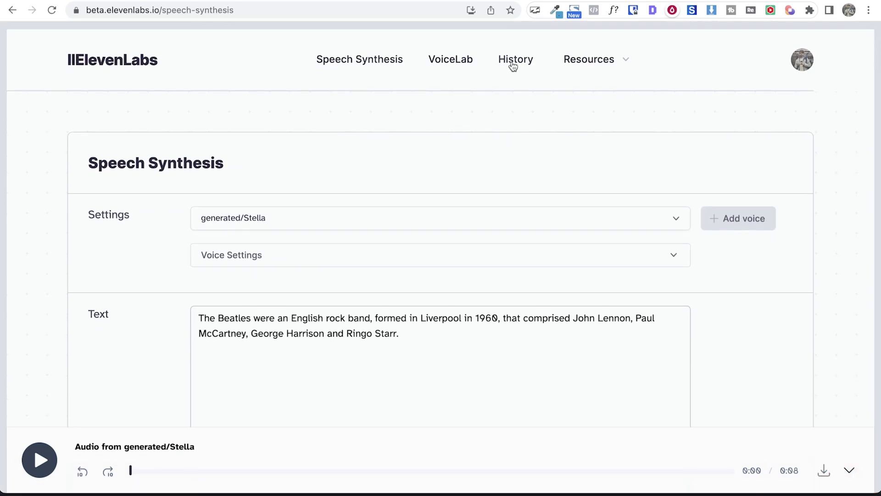
- Open History to see the 30 generated samples, newest the Stella Beatles clip
left_click(512, 65)
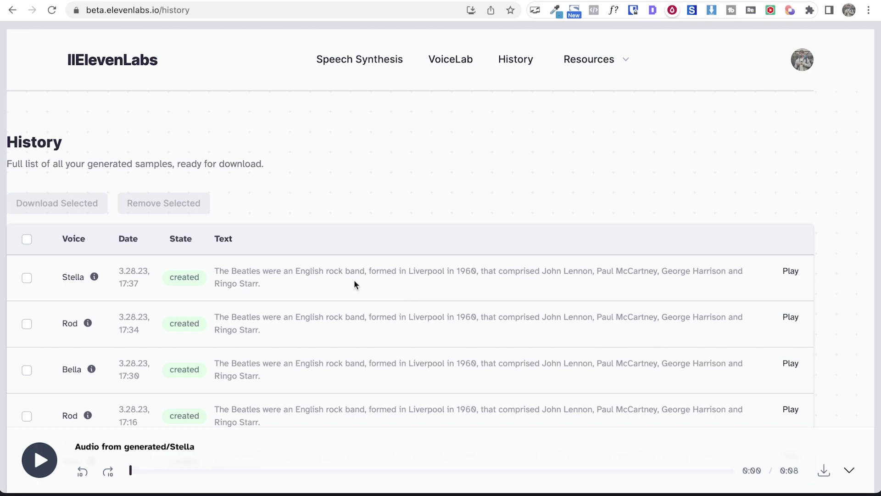
scroll(354, 280, "down", 10)
scroll(355, 280, "down", 5)
scroll(355, 280, "down", 10)
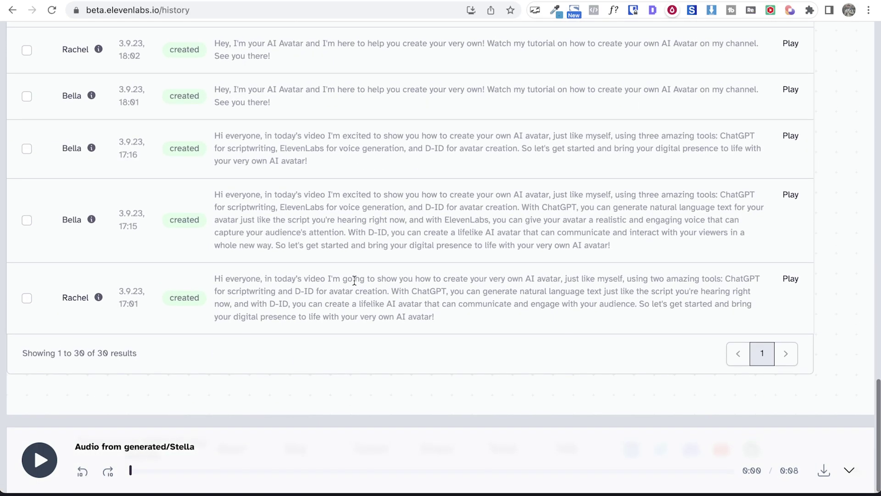
scroll(354, 280, "up", 10)
scroll(354, 280, "up", 10)
scroll(354, 280, "up", 2)
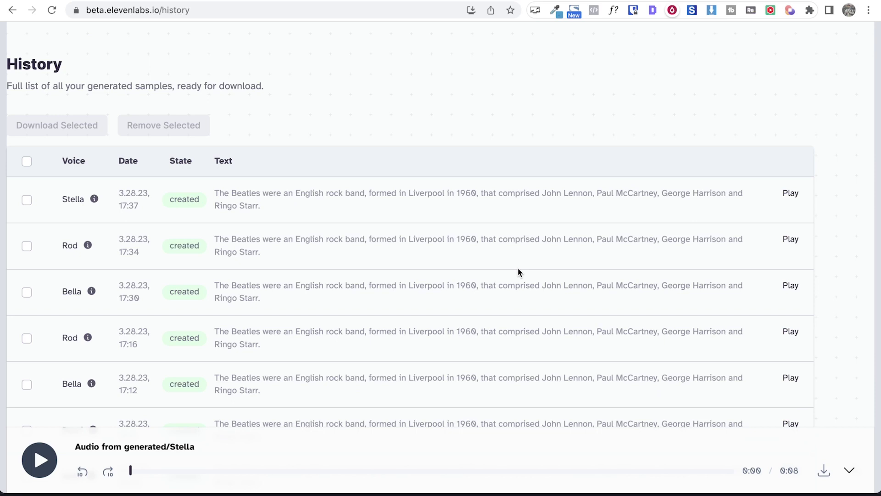
scroll(517, 268, "up", 2)
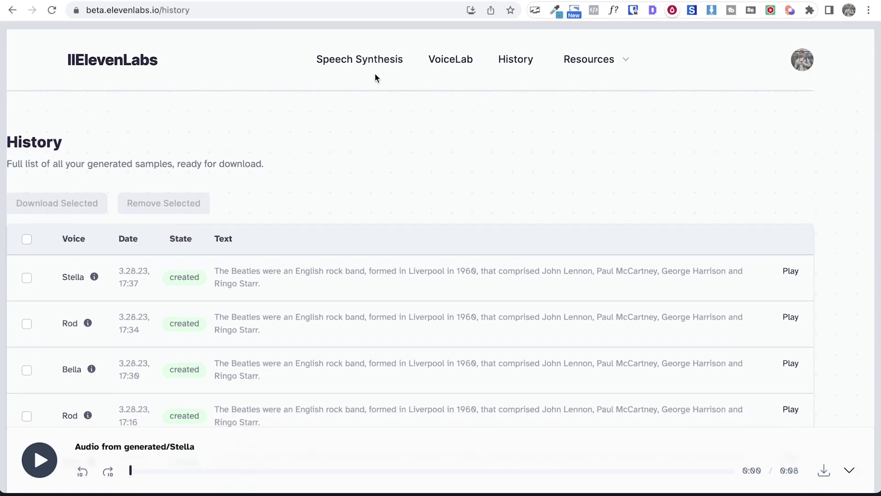